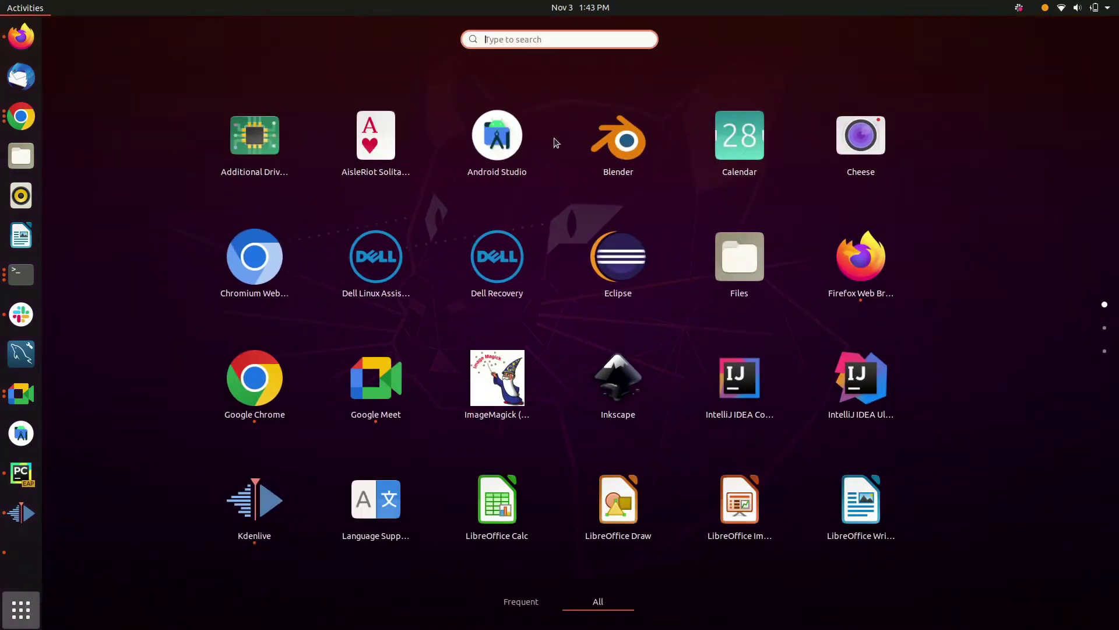
- Find Android Studio in Ubuntu Software, view its store page, and close the store
type("ubuntu")
left_click(555, 140)
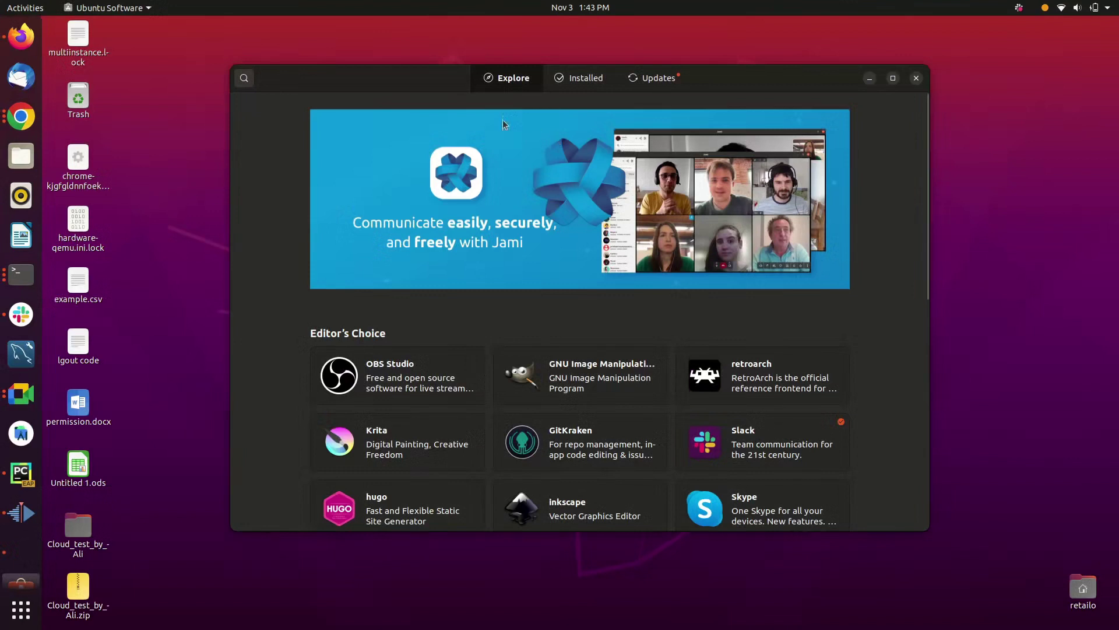
left_click(244, 78)
type("android studio")
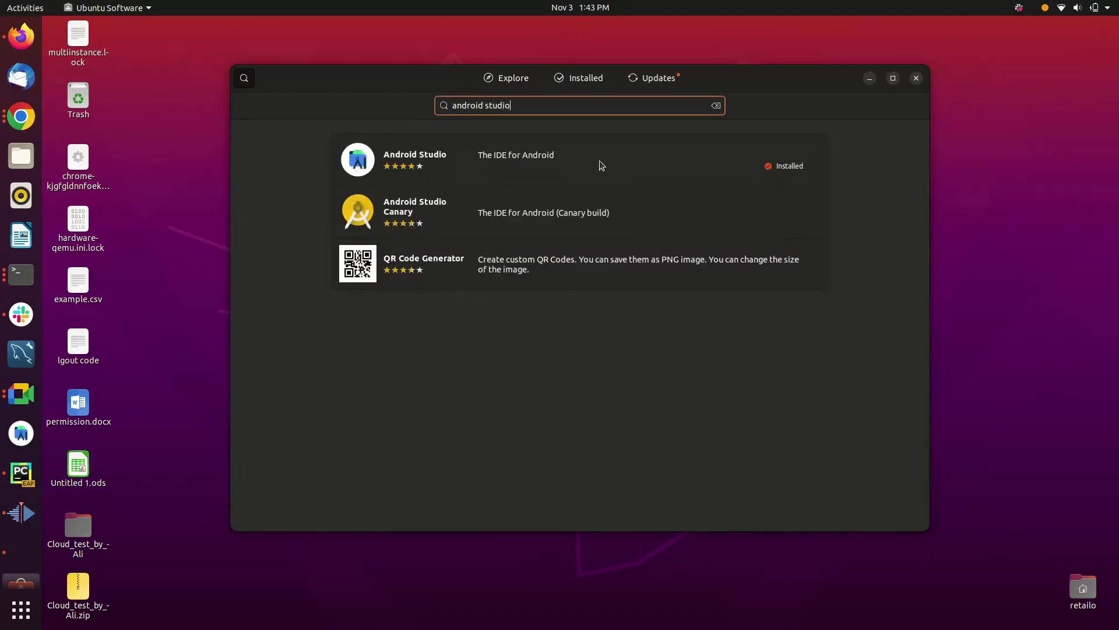
left_click(562, 165)
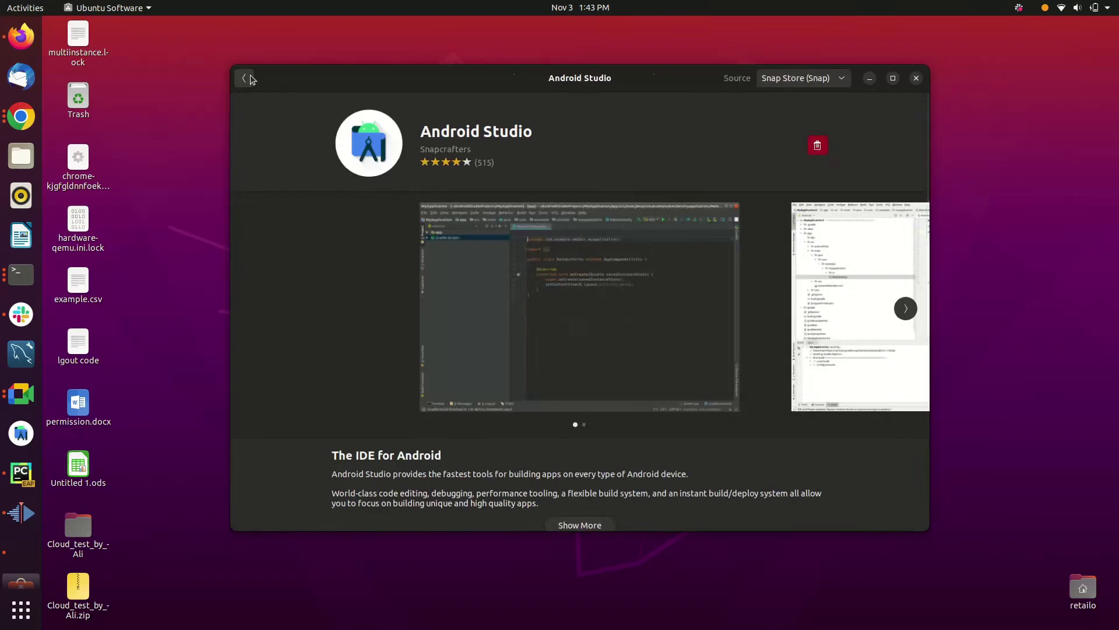
left_click(920, 82)
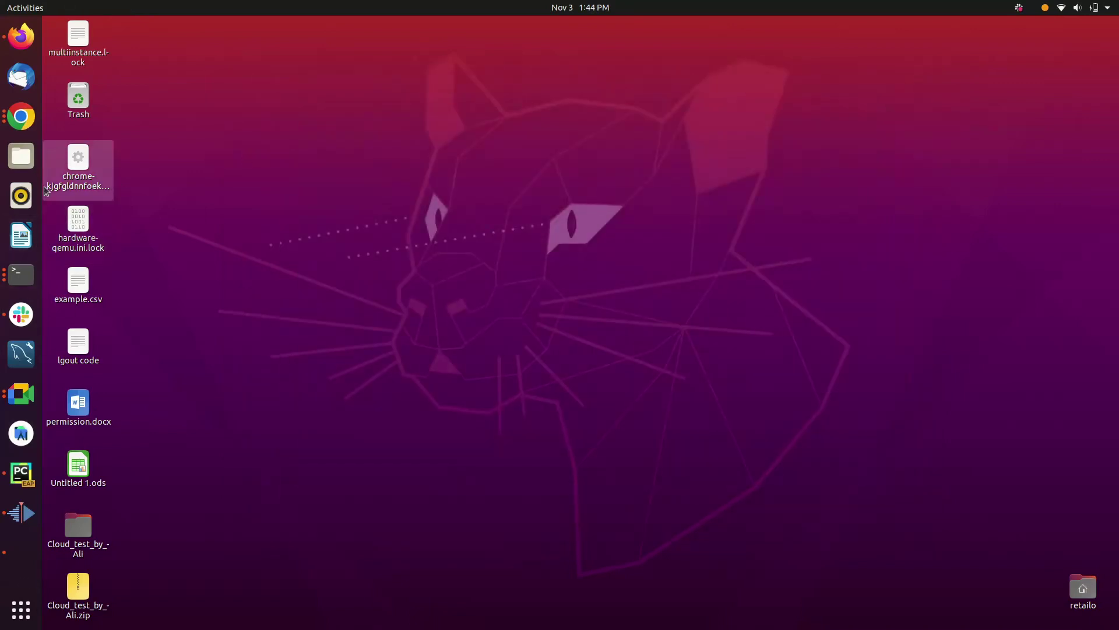
- Launch Android Studio and open its Virtual Device Manager from the welcome window
left_click(21, 116)
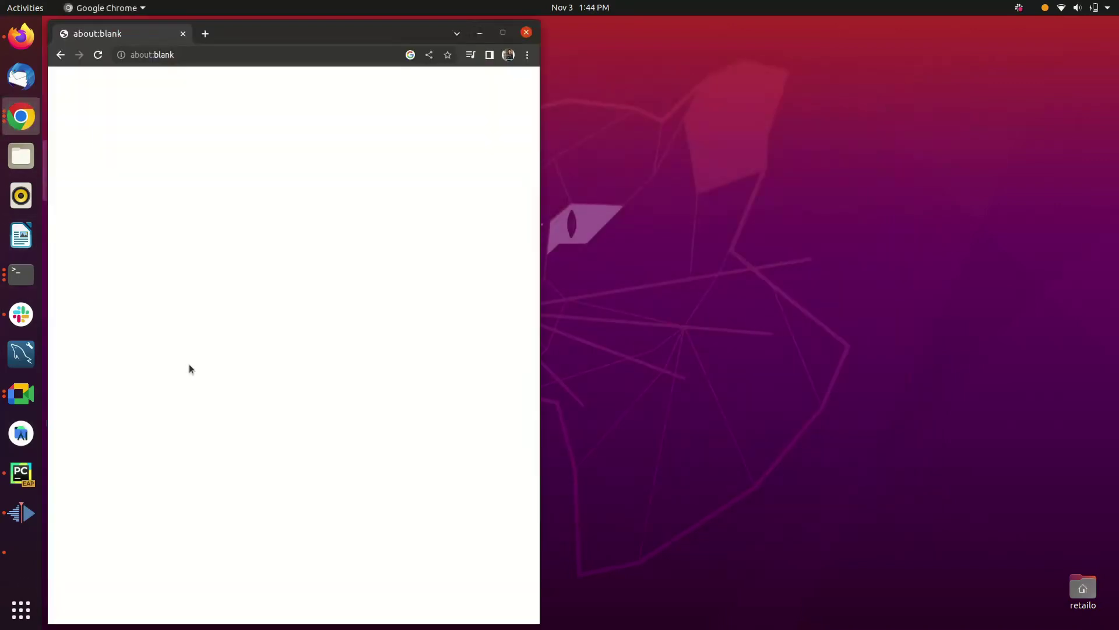
left_click(479, 33)
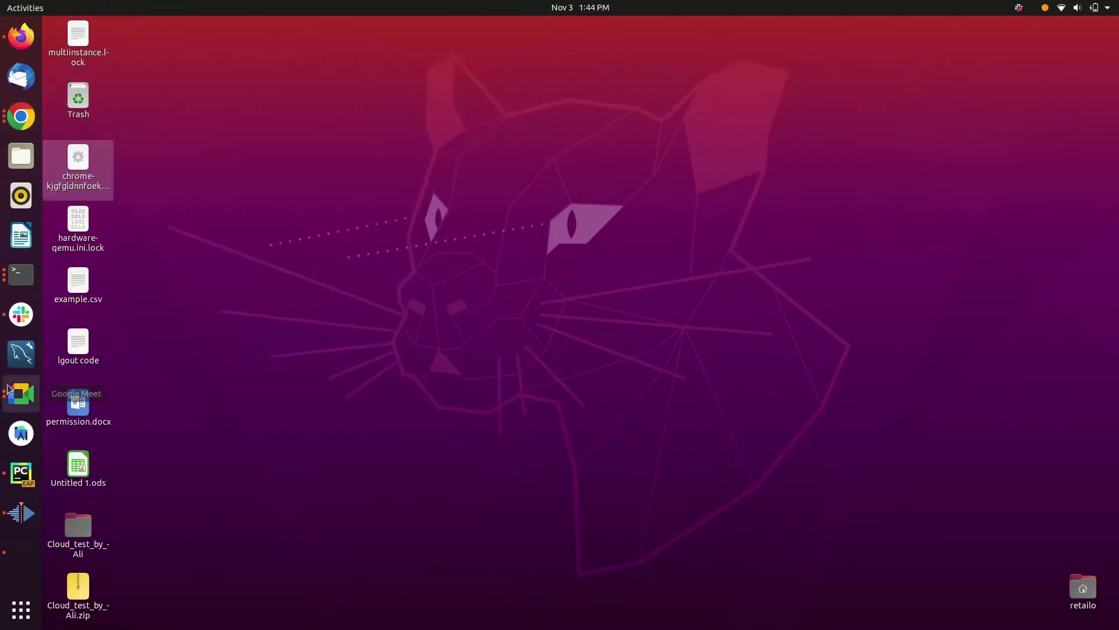
left_click(21, 432)
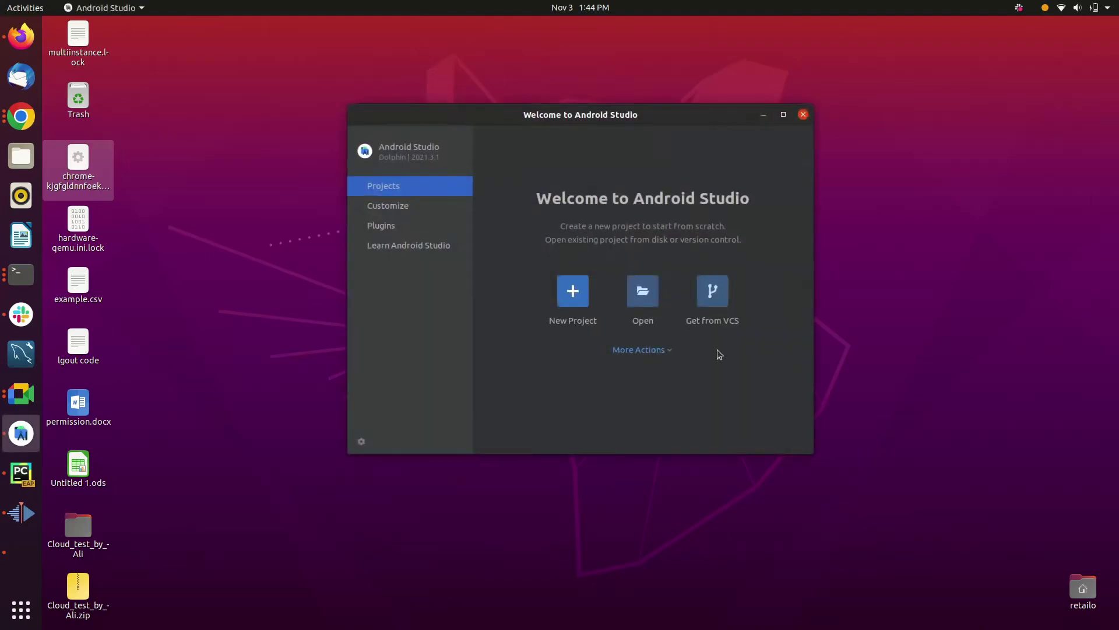
left_click(666, 351)
left_click(681, 416)
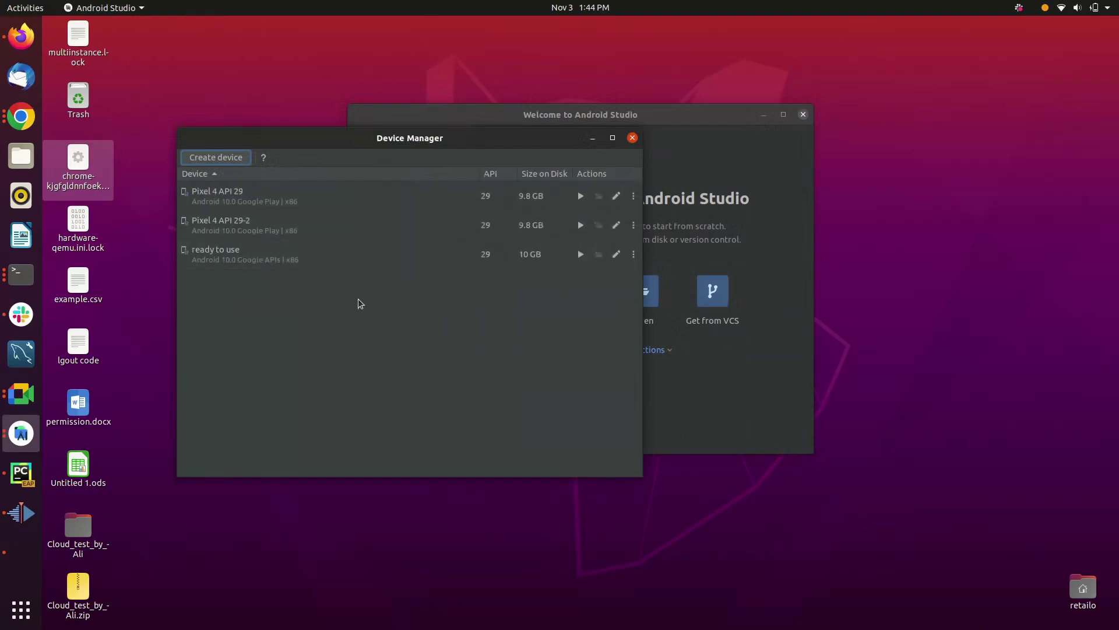
- Check the configuration of the "ready to use" virtual device without changing it, and launch that device in the emulator
left_click(618, 257)
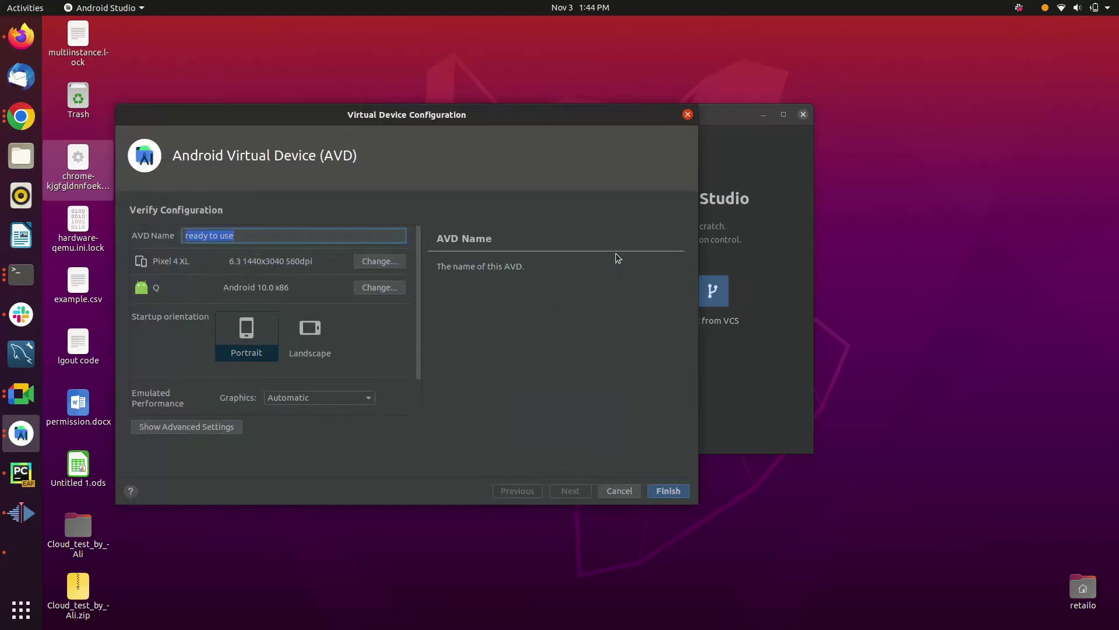
left_click(610, 492)
left_click(580, 255)
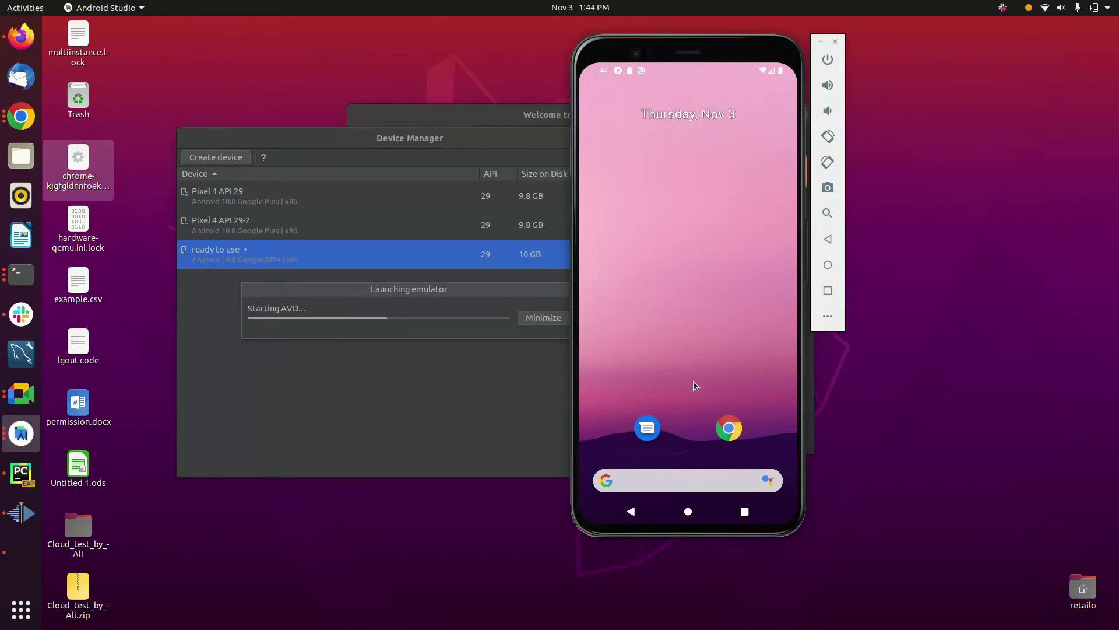
left_click_drag(693, 380, 686, 209)
left_click_drag(687, 159, 680, 203)
left_click(498, 348)
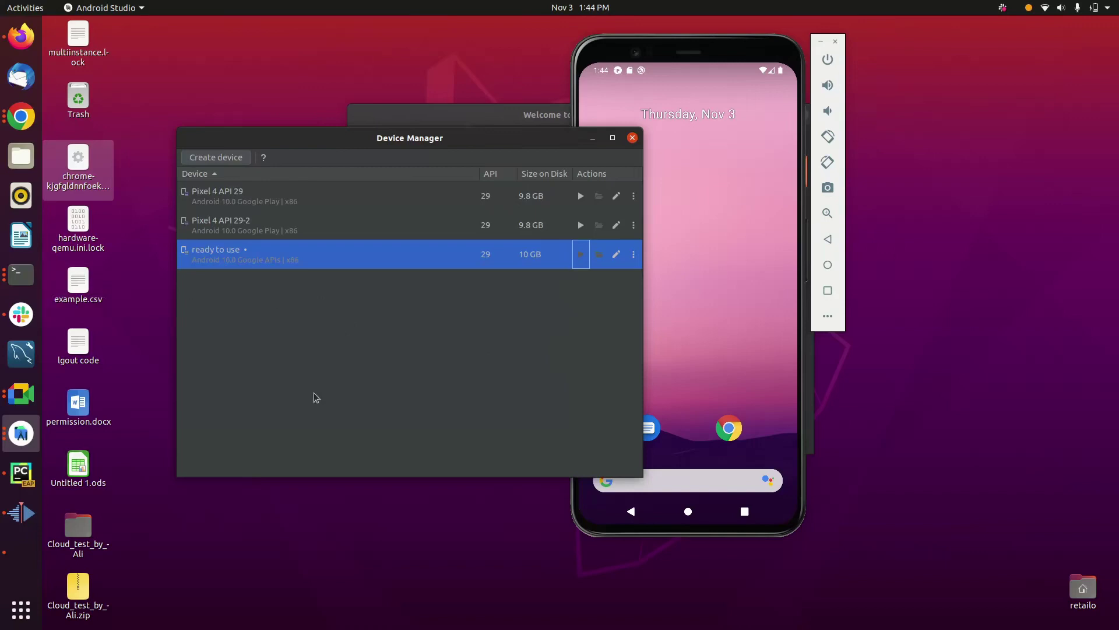
- Open a terminal in the Desktop folder and try to start the Appium server with the command appium
right_click(386, 548)
left_click(402, 456)
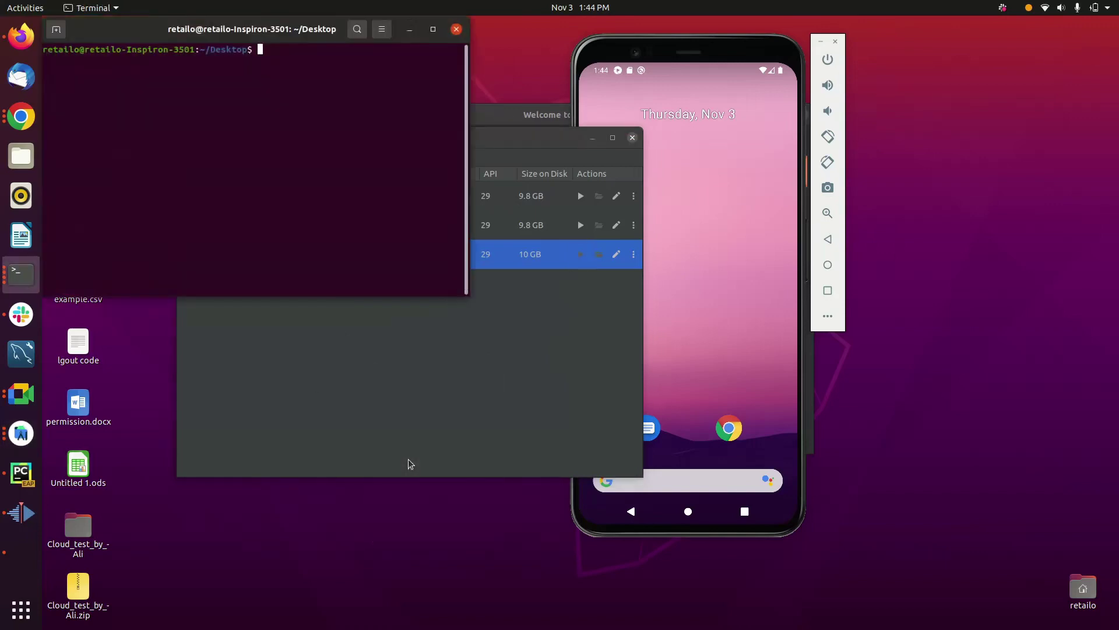
left_click_drag(278, 25, 437, 268)
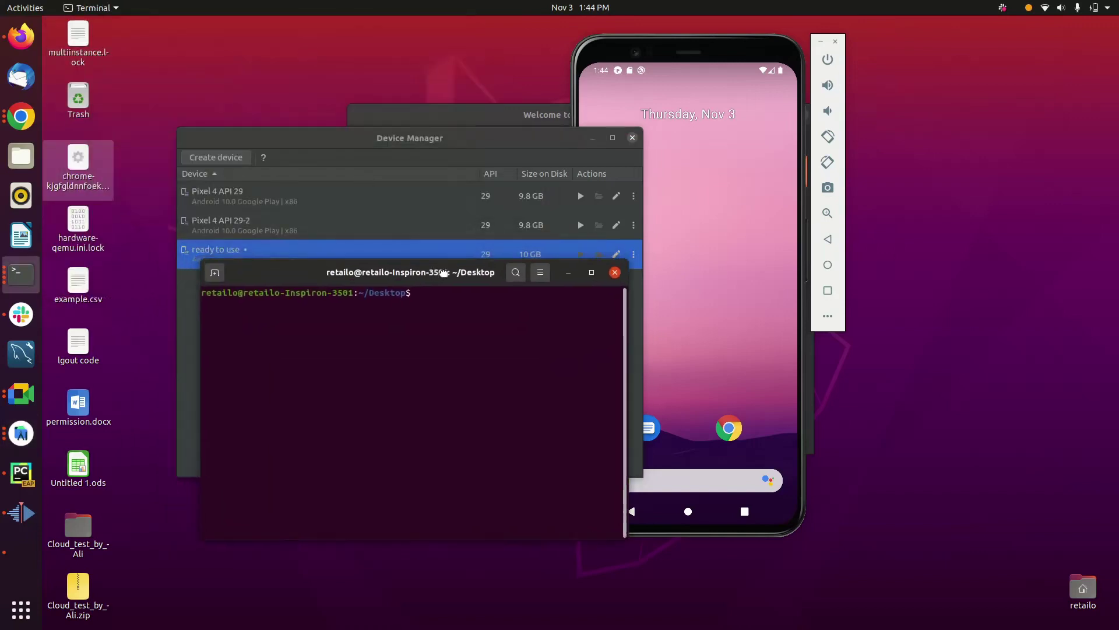
type("a")
key("Return")
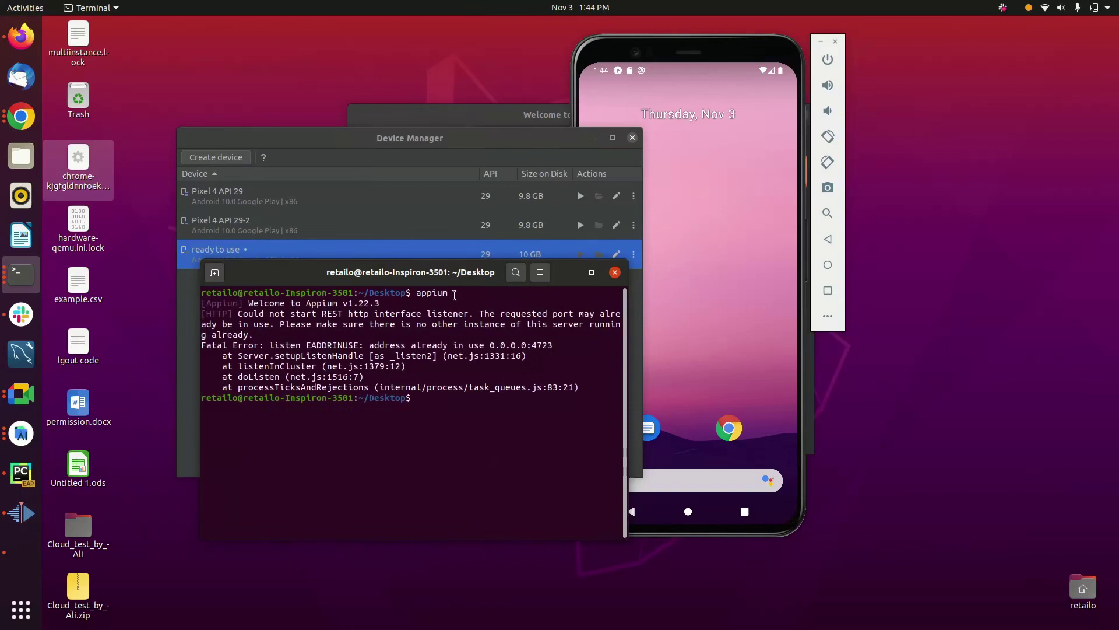
left_click_drag(454, 295, 415, 294)
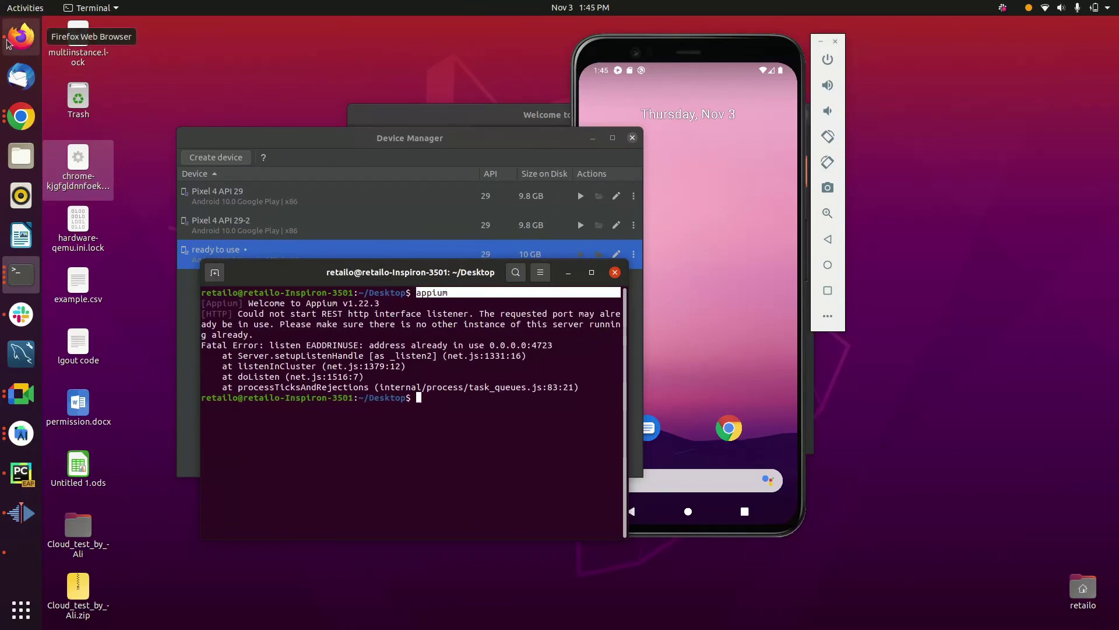
- Switch to Chrome, search for "installing appium ubuntu", and open the ConfusedCoders guide "How to install Appium in Ubuntu"
left_click(21, 116)
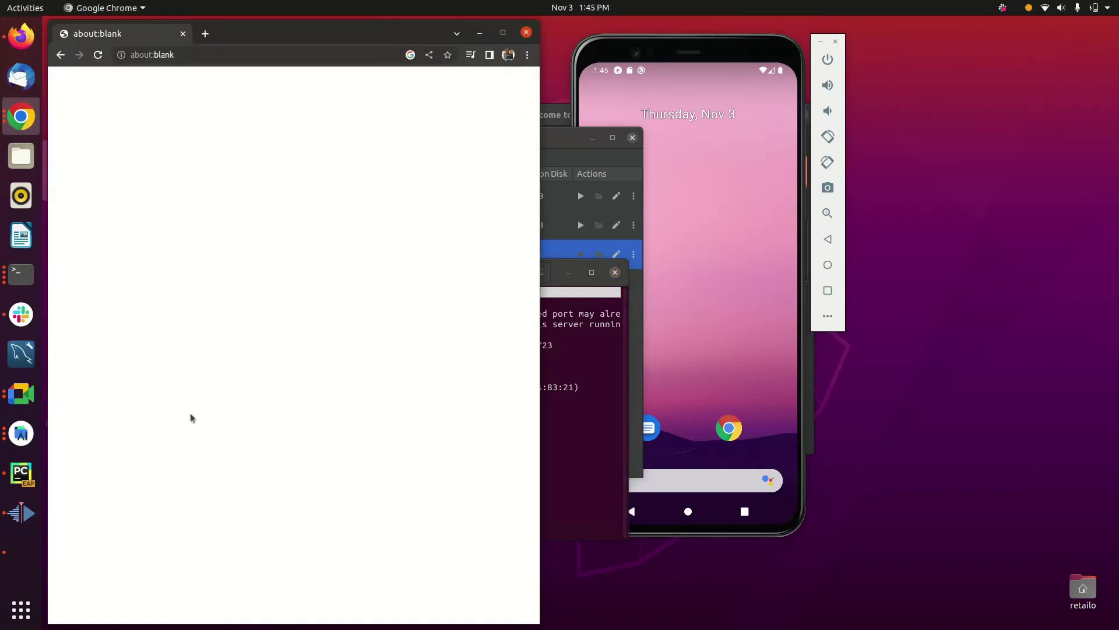
left_click(239, 56)
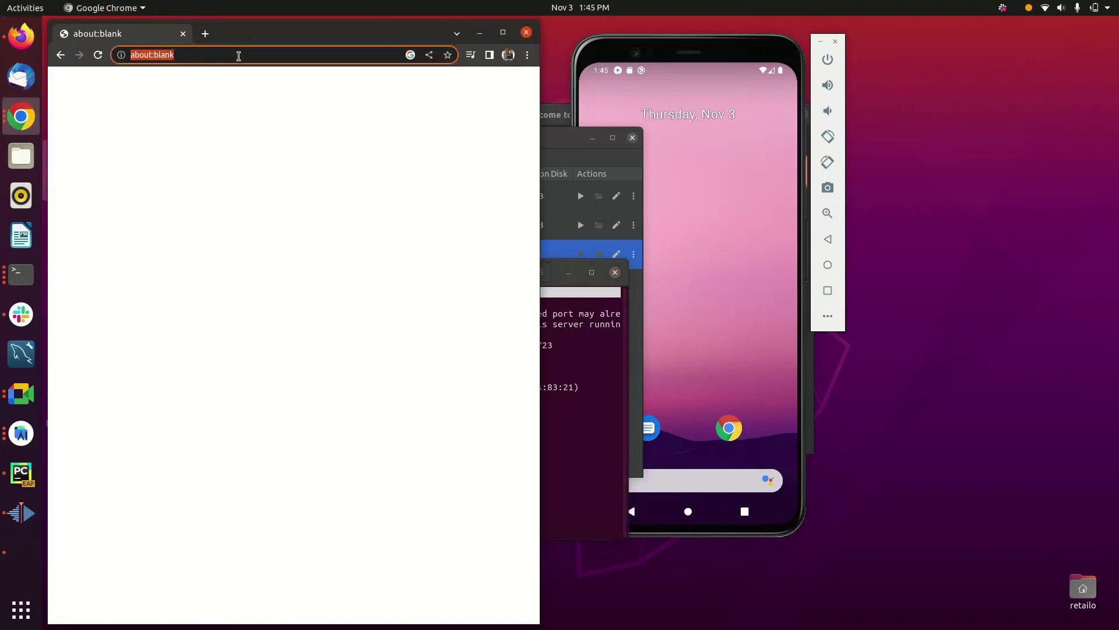
type("instal")
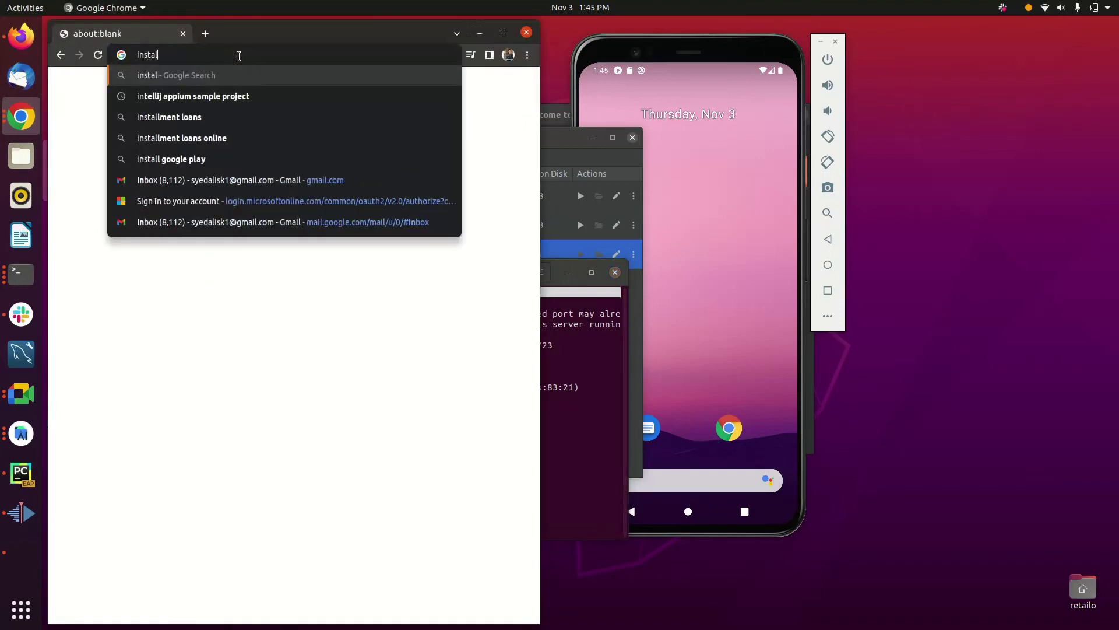
type("ling appium")
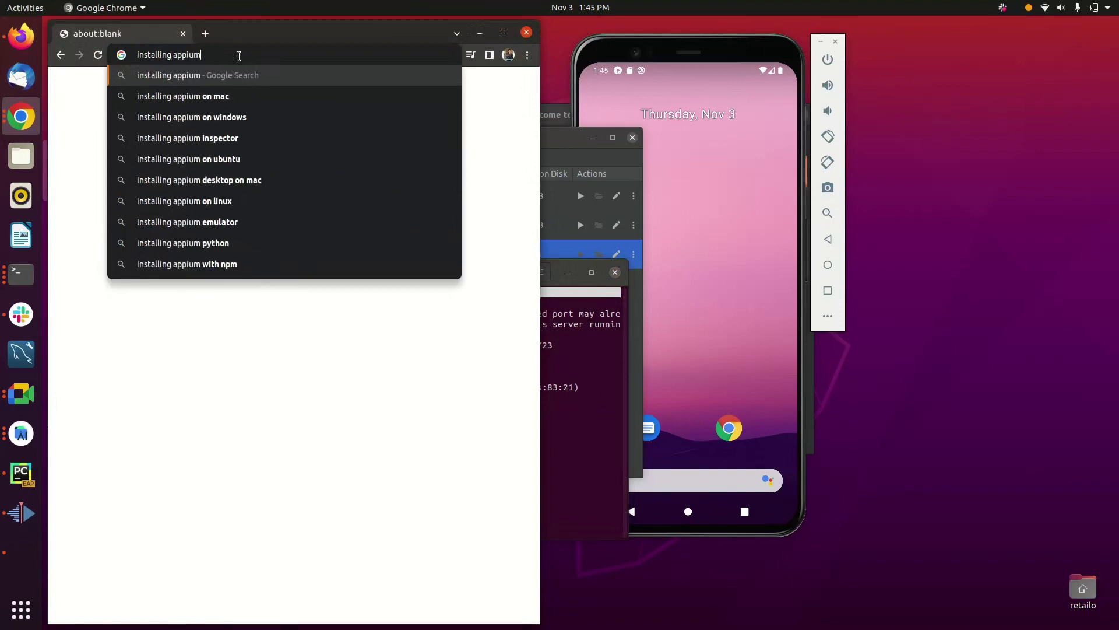
type(" in")
key("BackSpace")
key("BackSpace")
key("BackSpace")
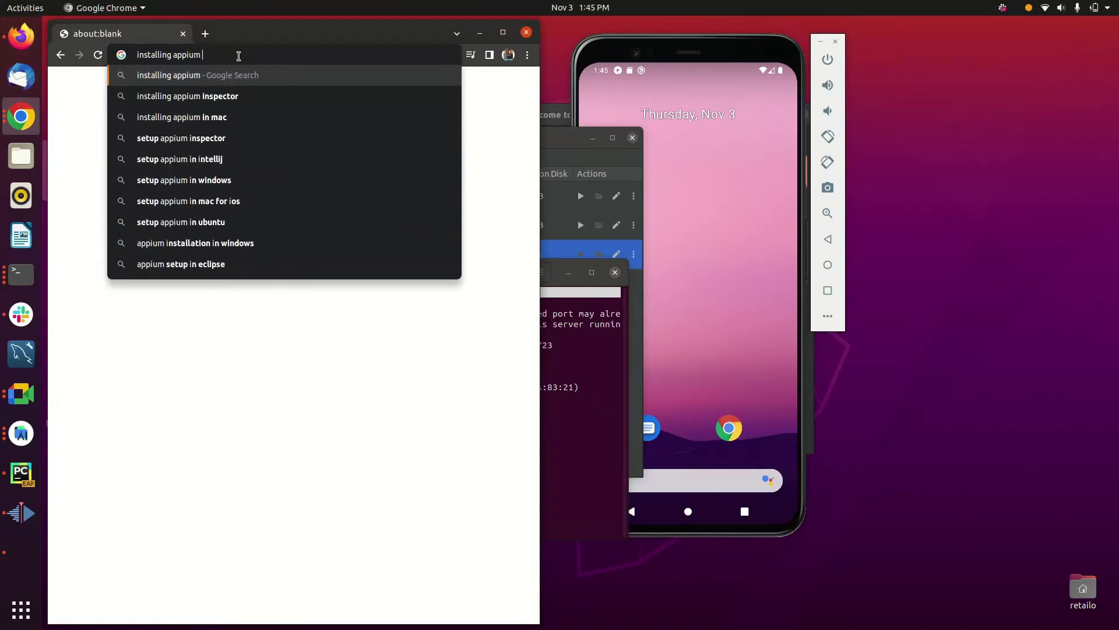
type("ubuntu")
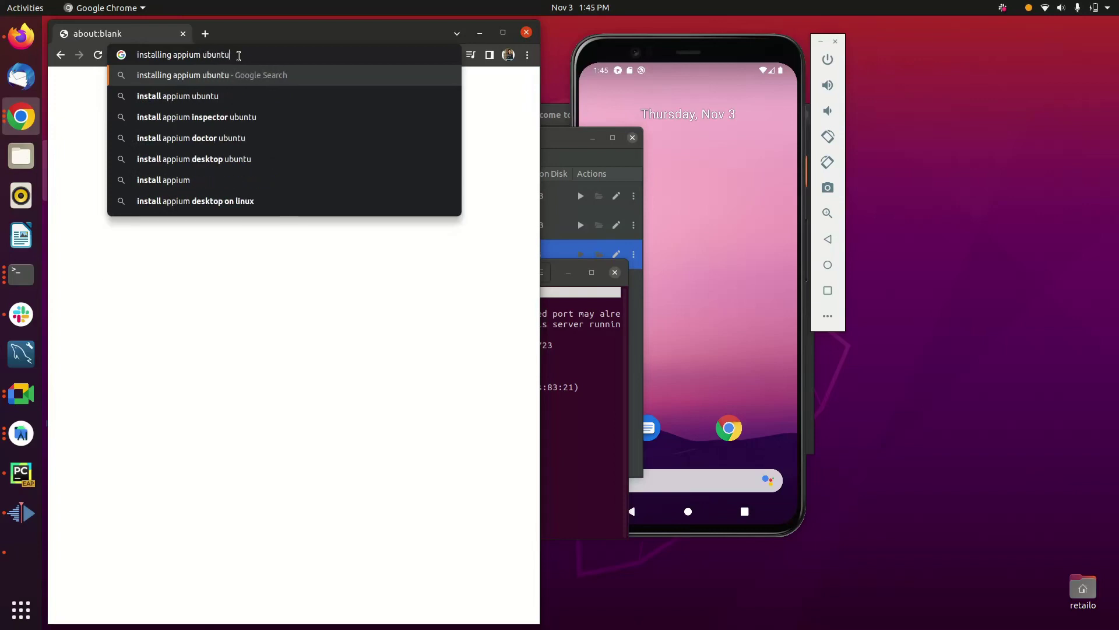
key("Return")
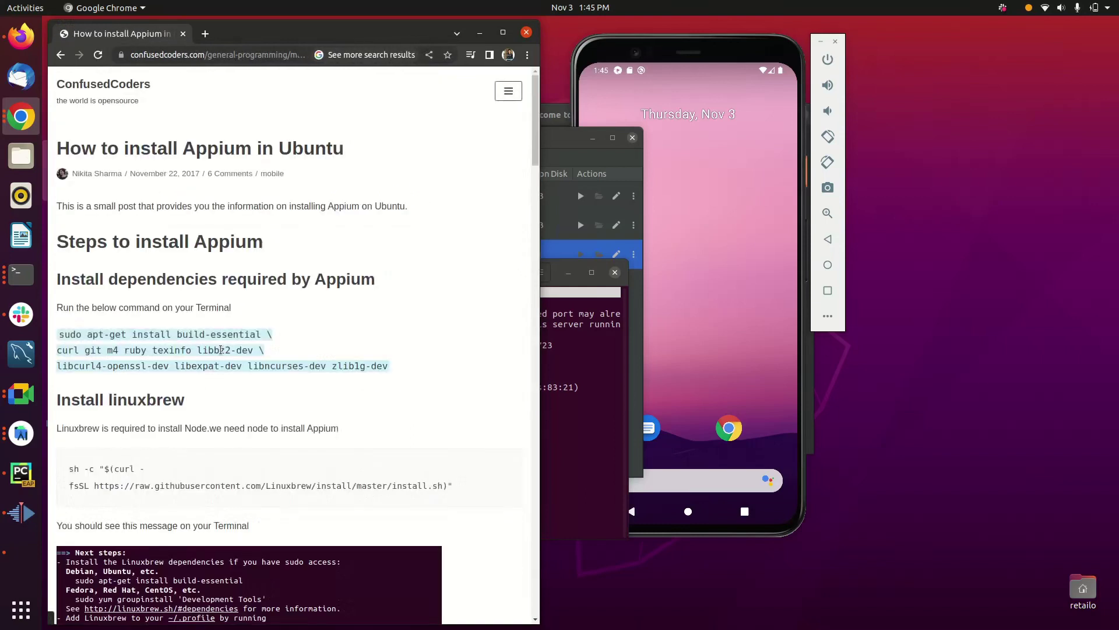
- Examine the guide's commands for installing linuxbrew, gcc, node and Appium, and its section on starting Appium
scroll(232, 169, "down", 7)
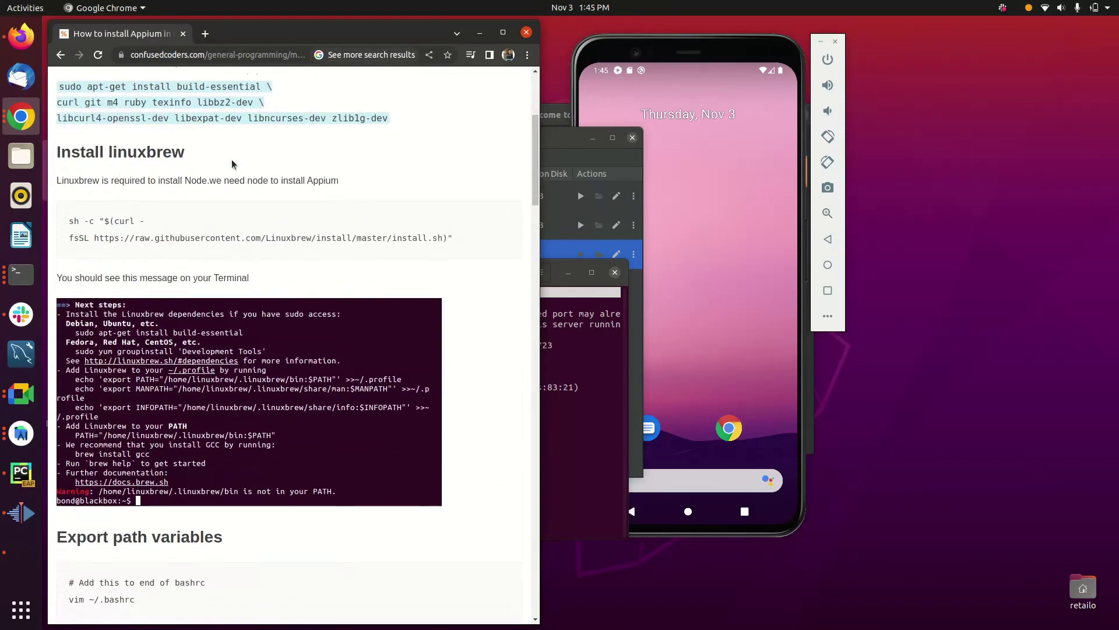
scroll(229, 178, "down", 7)
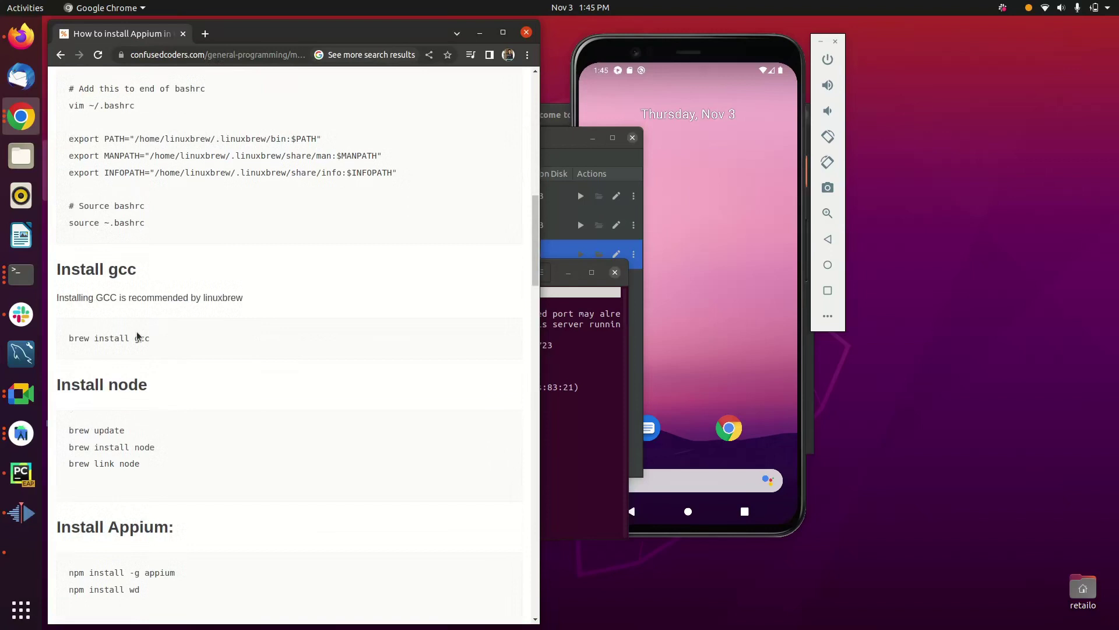
left_click_drag(70, 183, 154, 182)
left_click_drag(84, 275, 68, 294)
scroll(144, 314, "down", 2)
scroll(112, 396, "down", 3)
left_click(108, 350)
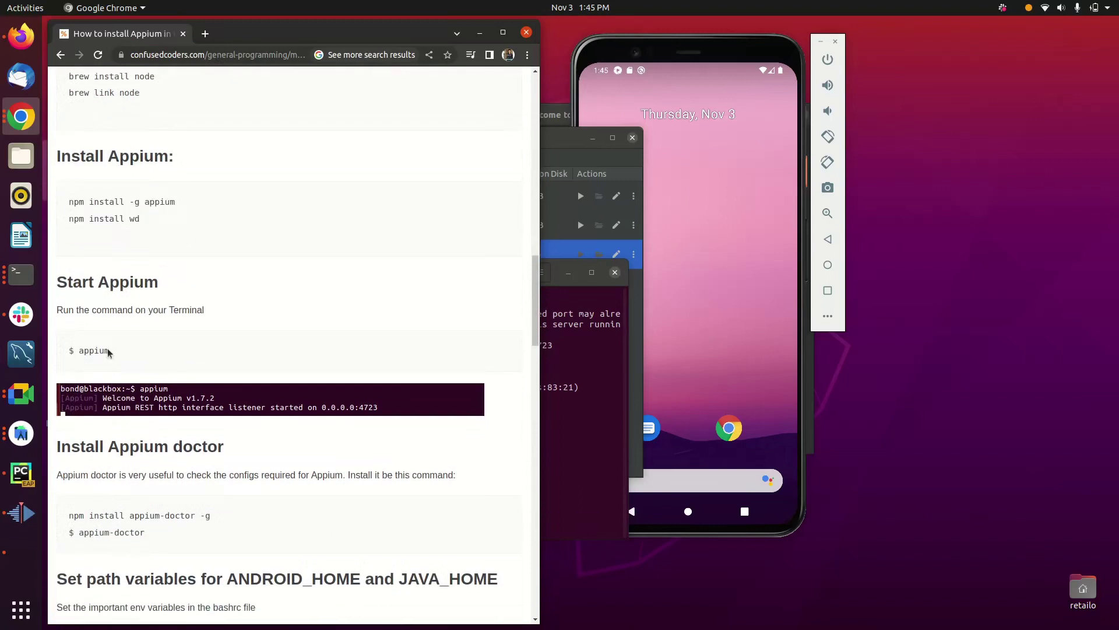
left_click_drag(401, 406, 229, 397)
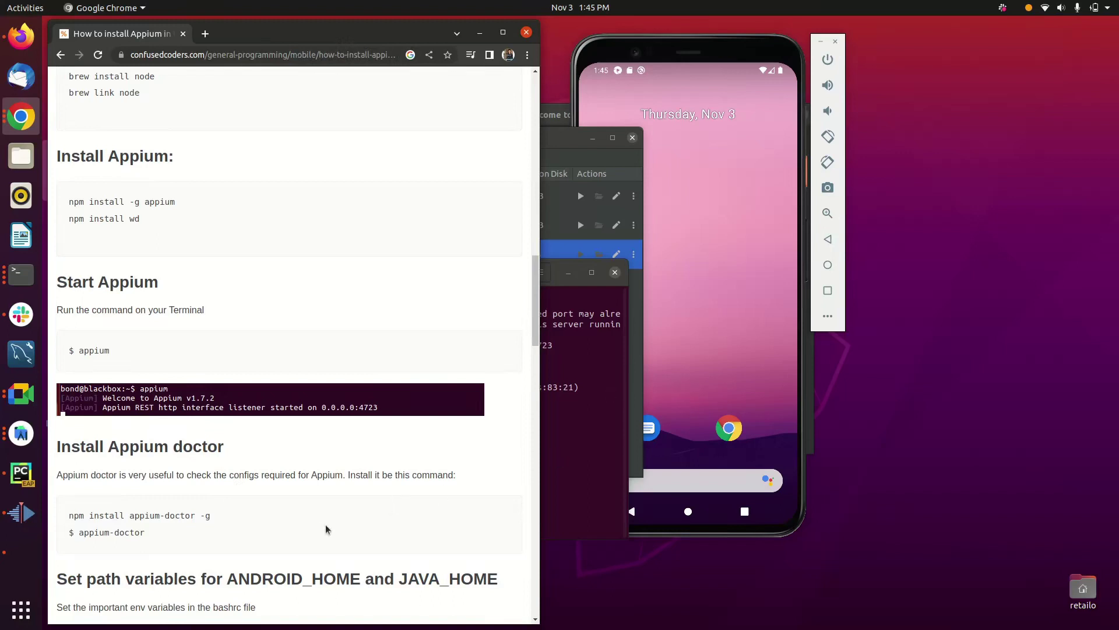
- Check the appium command in the terminal, minimize Chrome, and move the terminal window to the desktop's upper-left corner
left_click(596, 423)
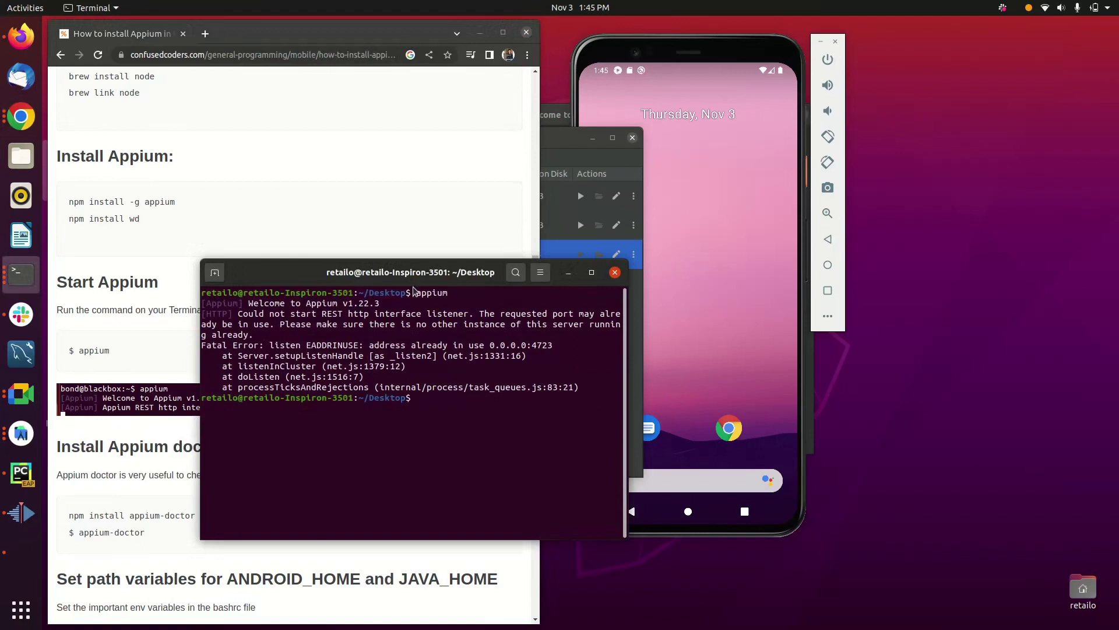
left_click(424, 182)
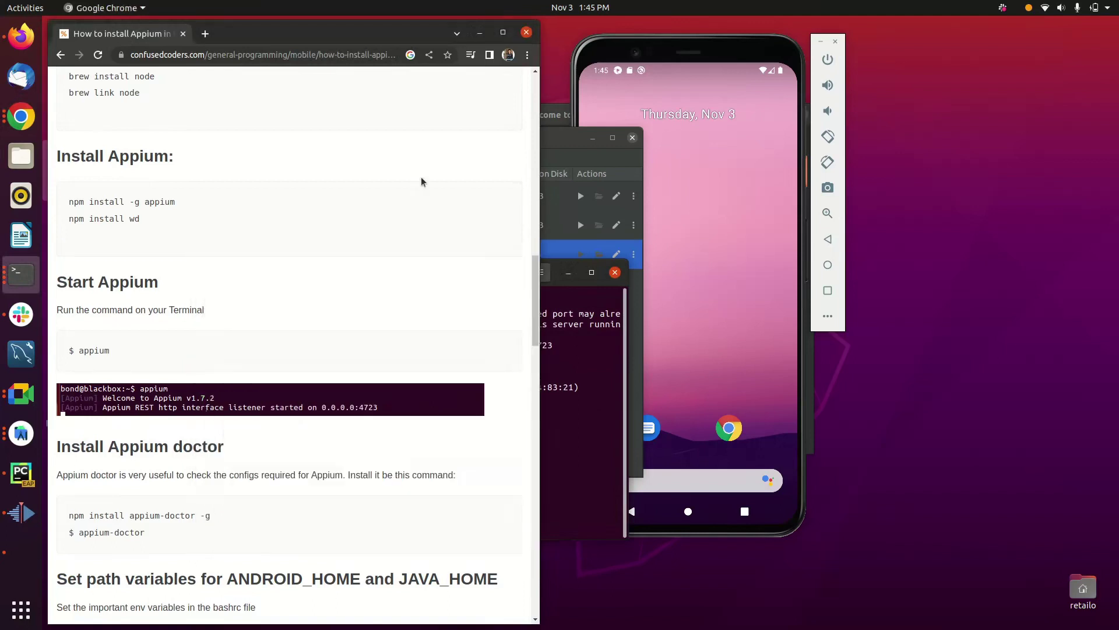
left_click(480, 33)
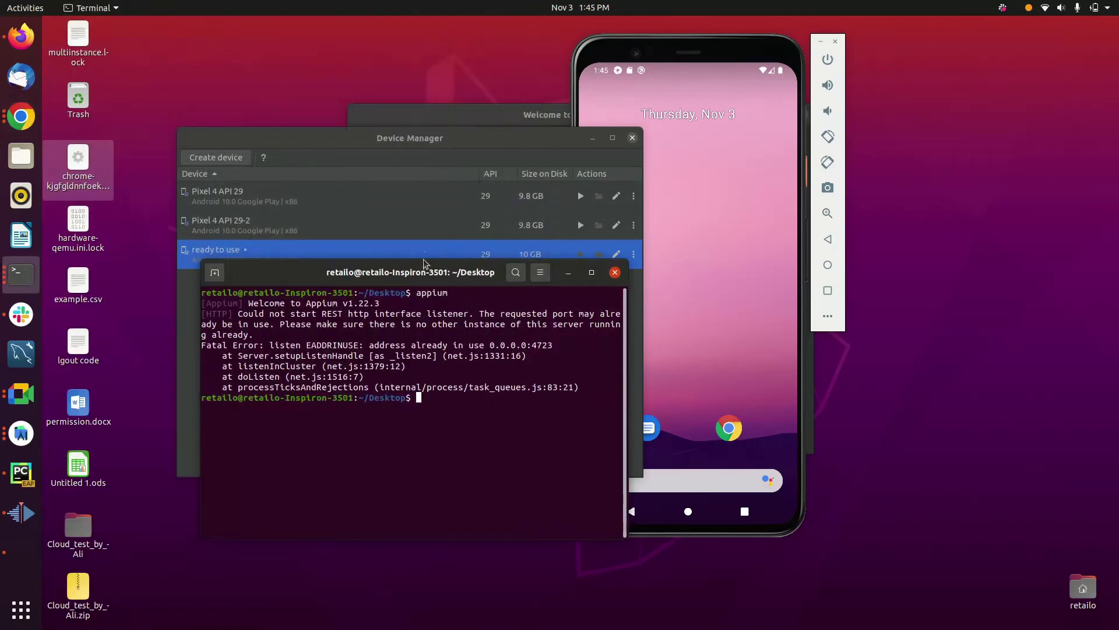
left_click_drag(432, 265, 285, 32)
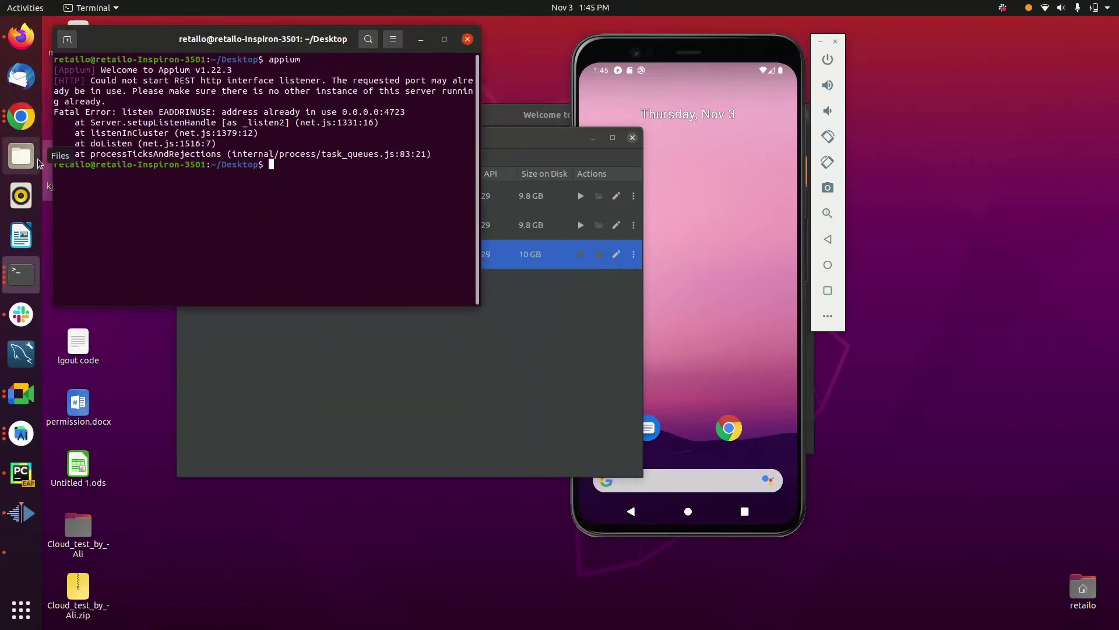
- Open the Softwares folder in Files and select Appium-Inspector-linux-2022.9.1.AppImage
left_click(21, 156)
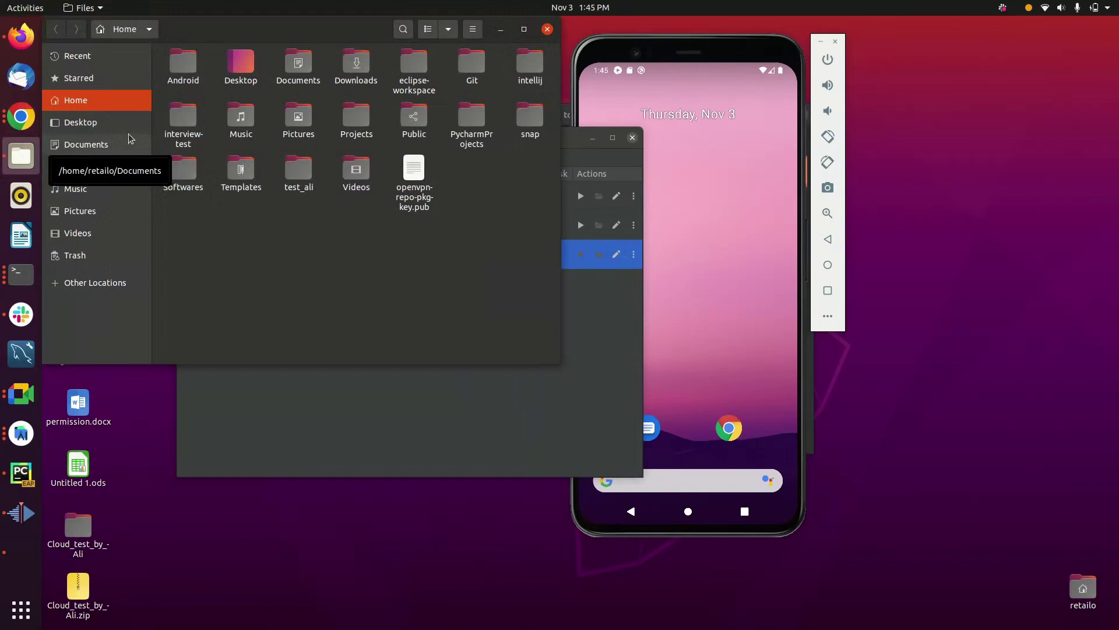
double_click(183, 172)
left_click(199, 94)
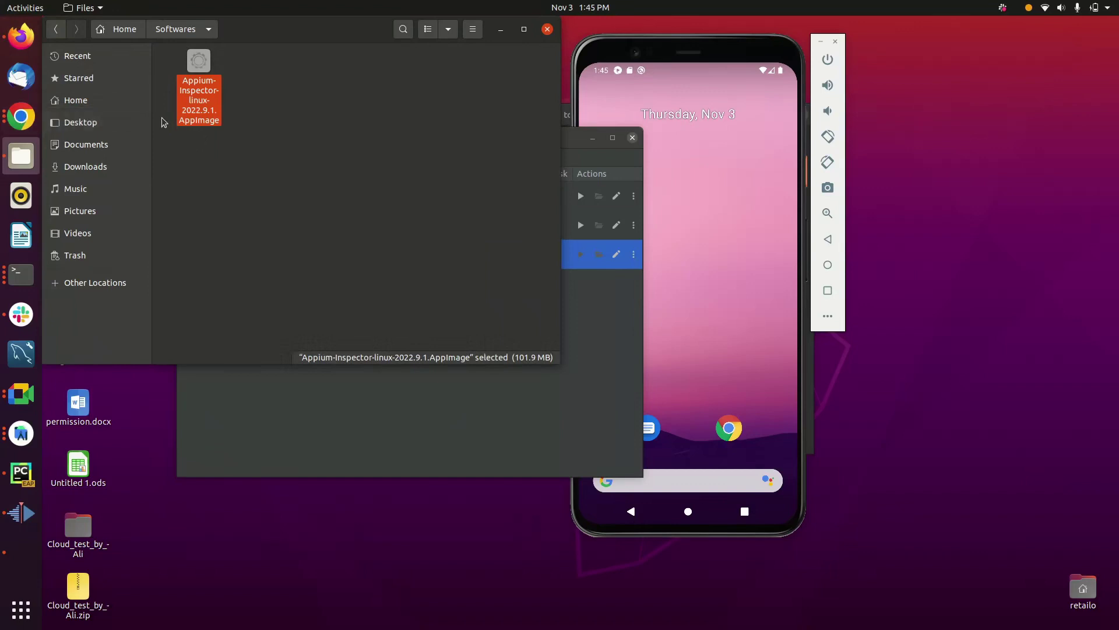
- Switch to Chrome and search for "install appium inspector ubuntu" in a new tab
left_click(19, 114)
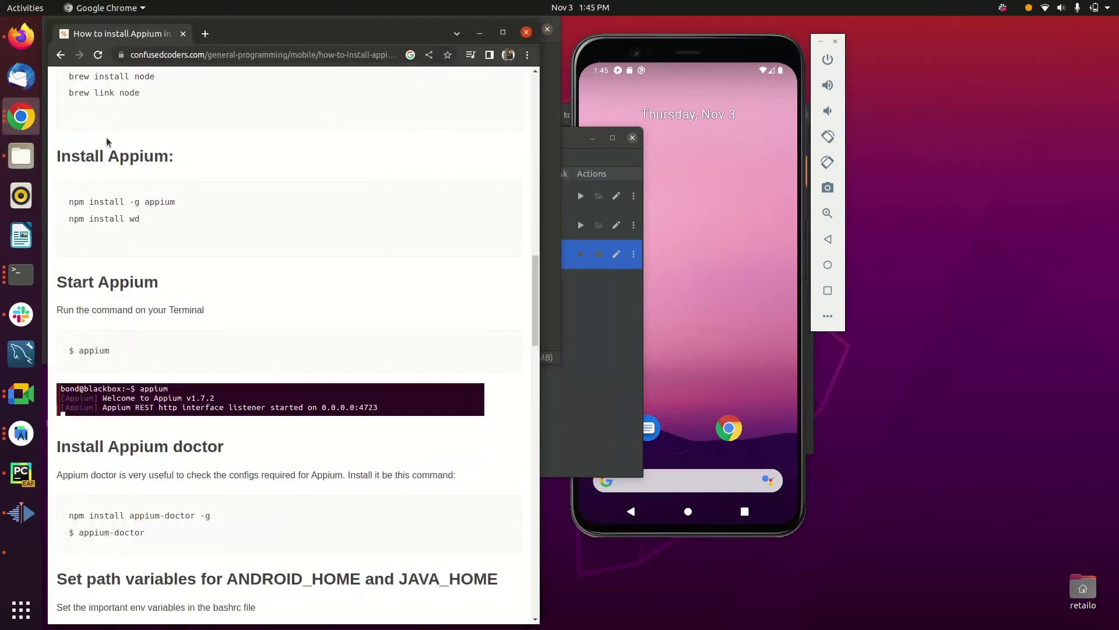
left_click(205, 34)
type("inst")
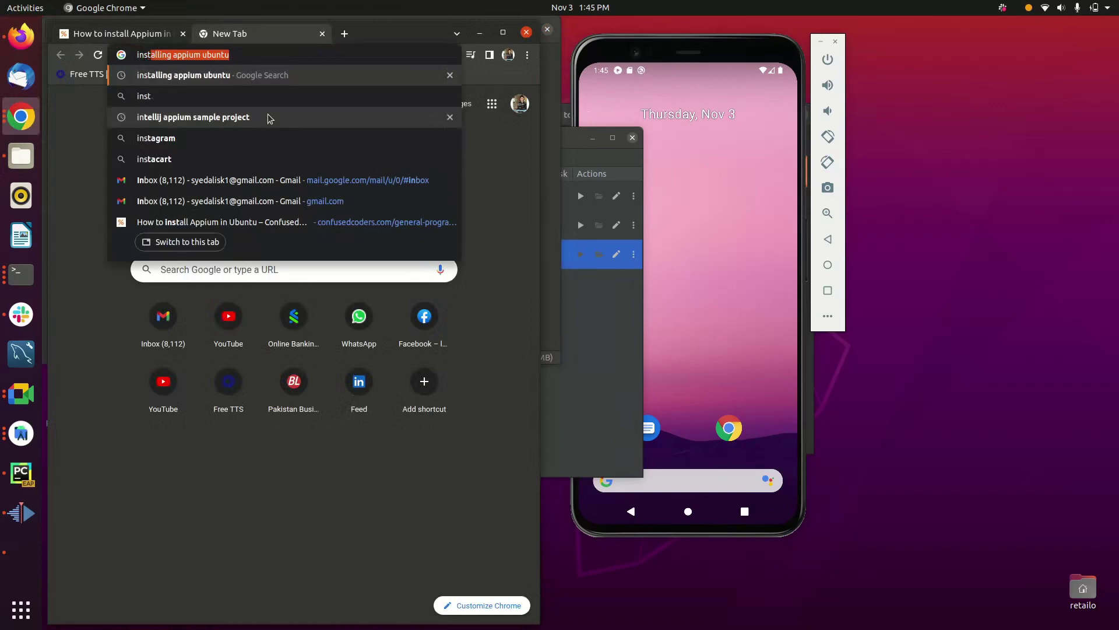
type("all appium i")
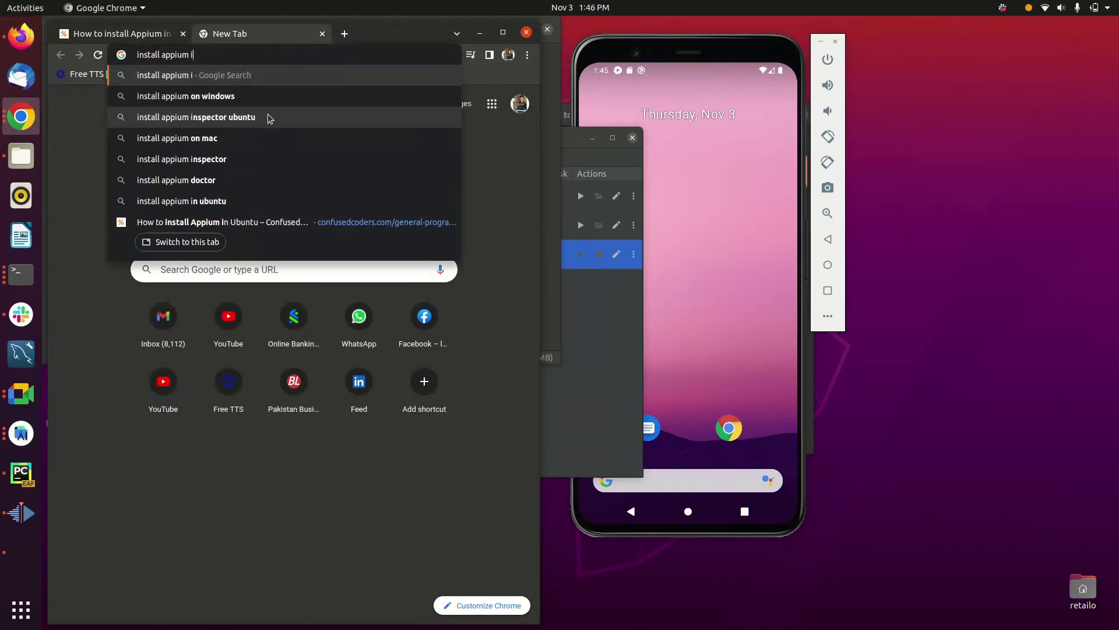
type("nspecto")
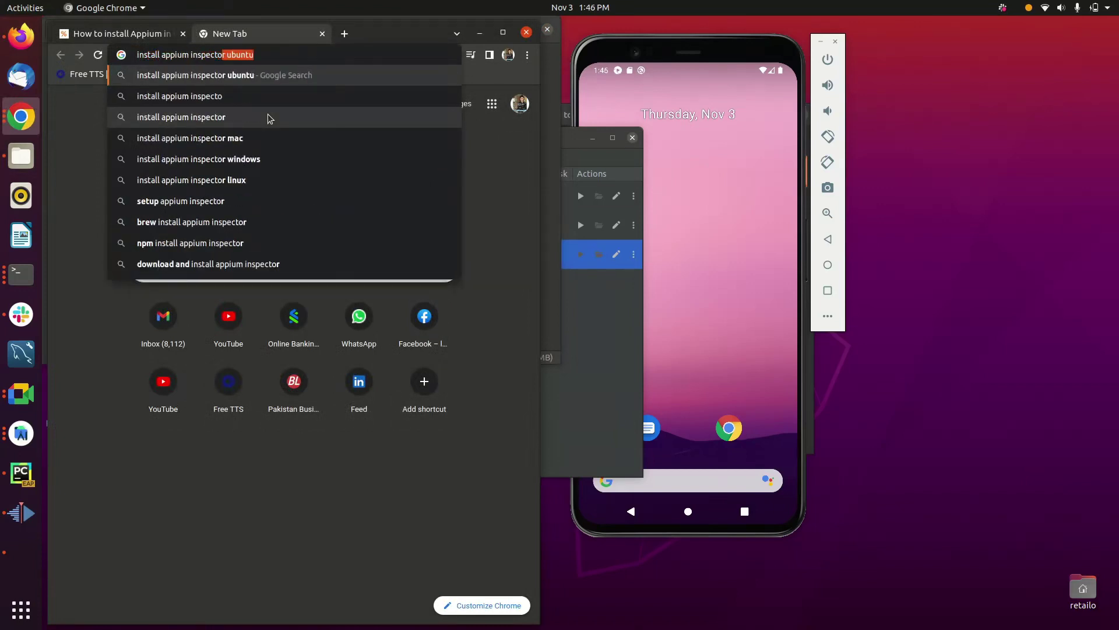
type("r ubuntu")
key("Return")
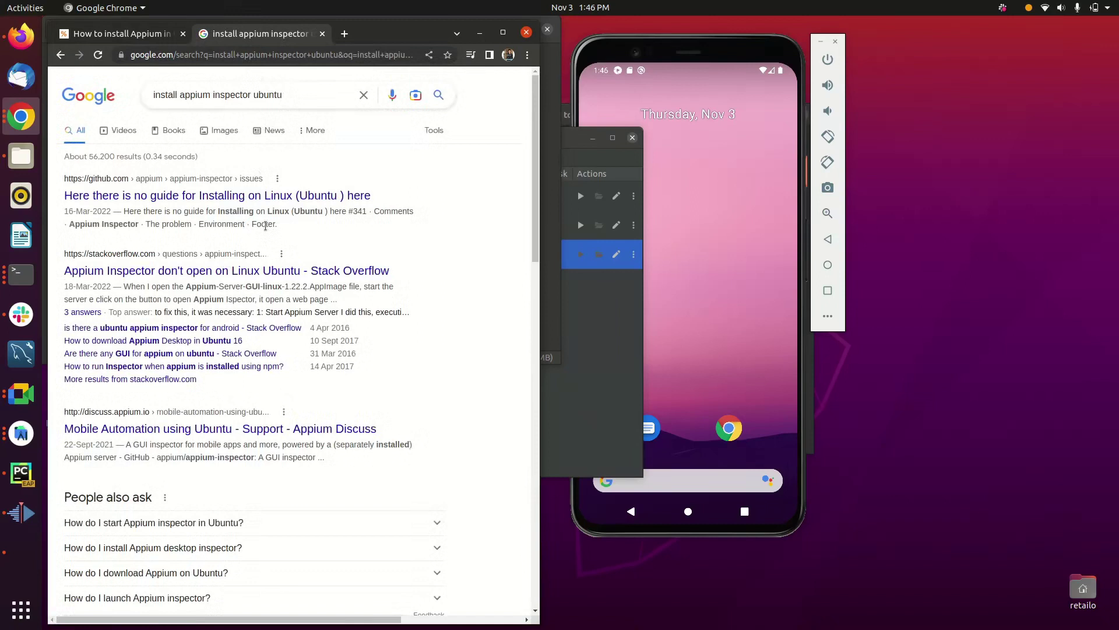
- Examine the GitHub issue about installing Appium Inspector on Linux (Ubuntu), return to the search results and look through them
left_click(249, 196)
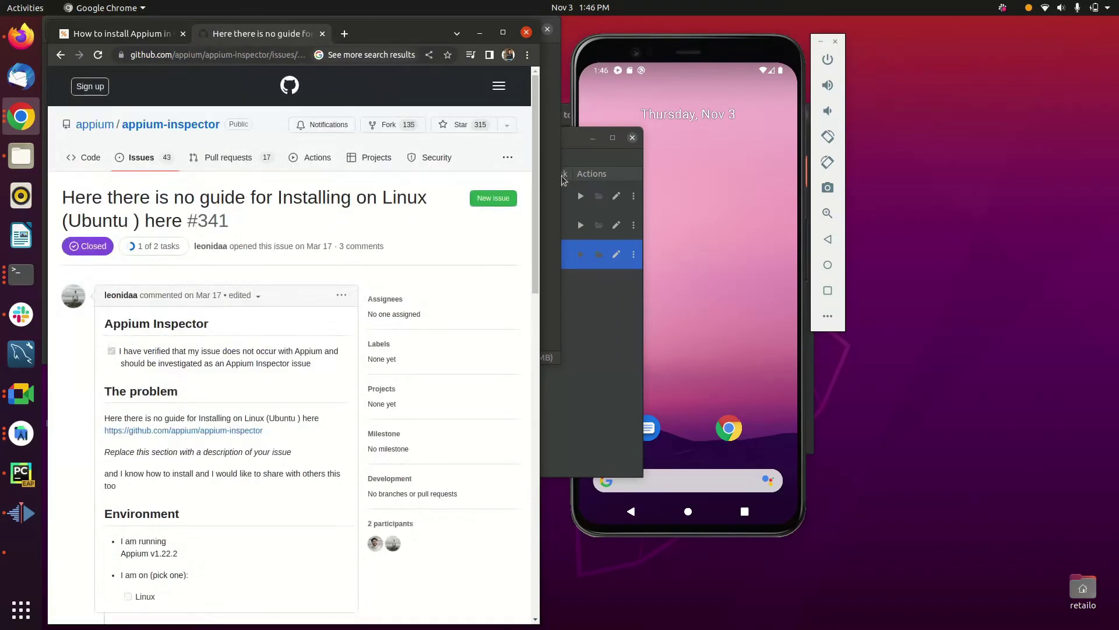
scroll(496, 261, "down", 5)
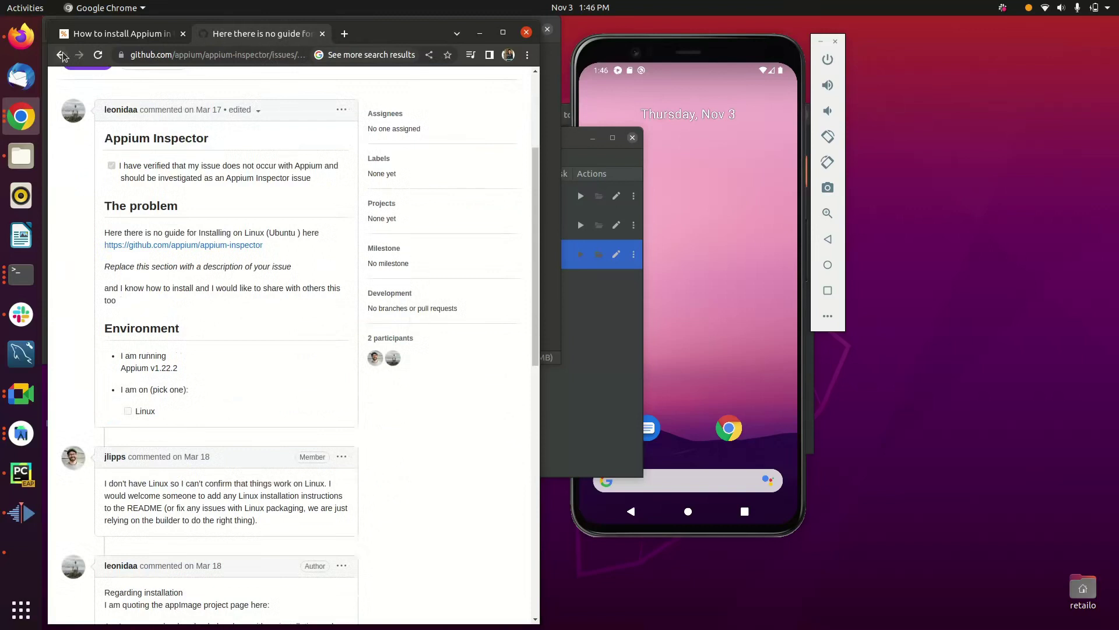
left_click(68, 56)
scroll(289, 470, "down", 3)
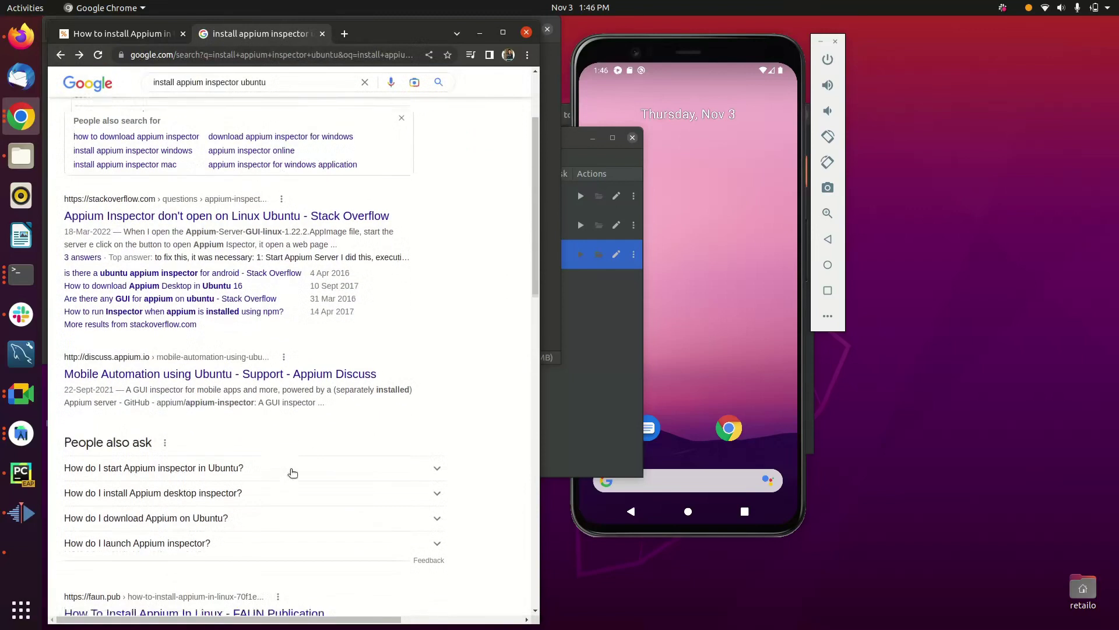
scroll(293, 473, "down", 3)
scroll(292, 473, "up", 6)
- Change the search to "download appium inspector ubuntu" and open the appium/appium-inspector Releases page on GitHub
double_click(174, 95)
type("download")
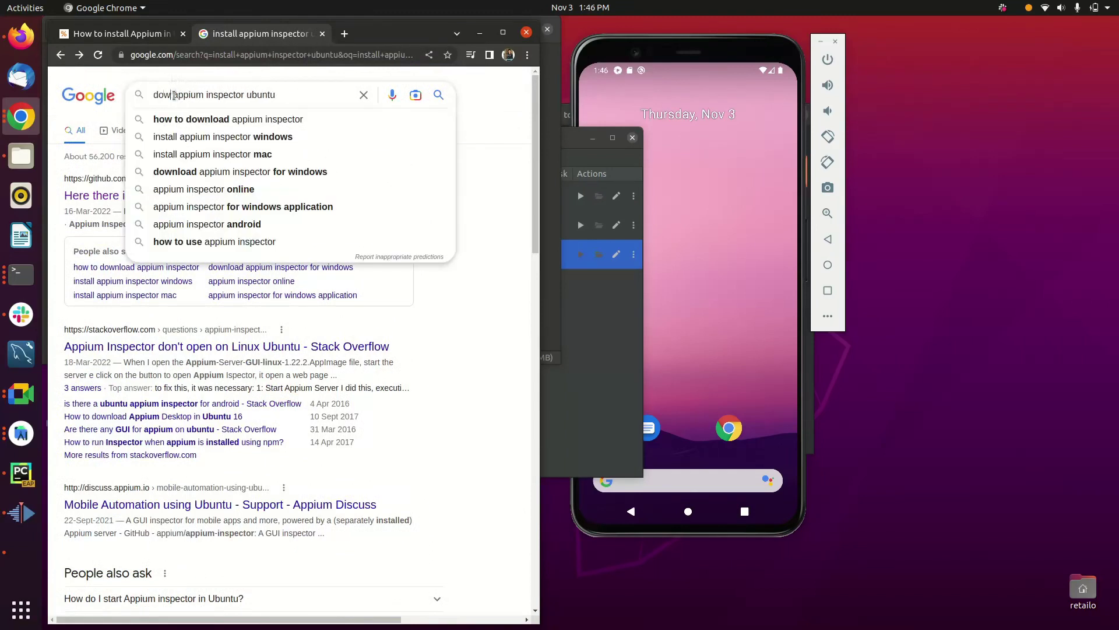
key("Return")
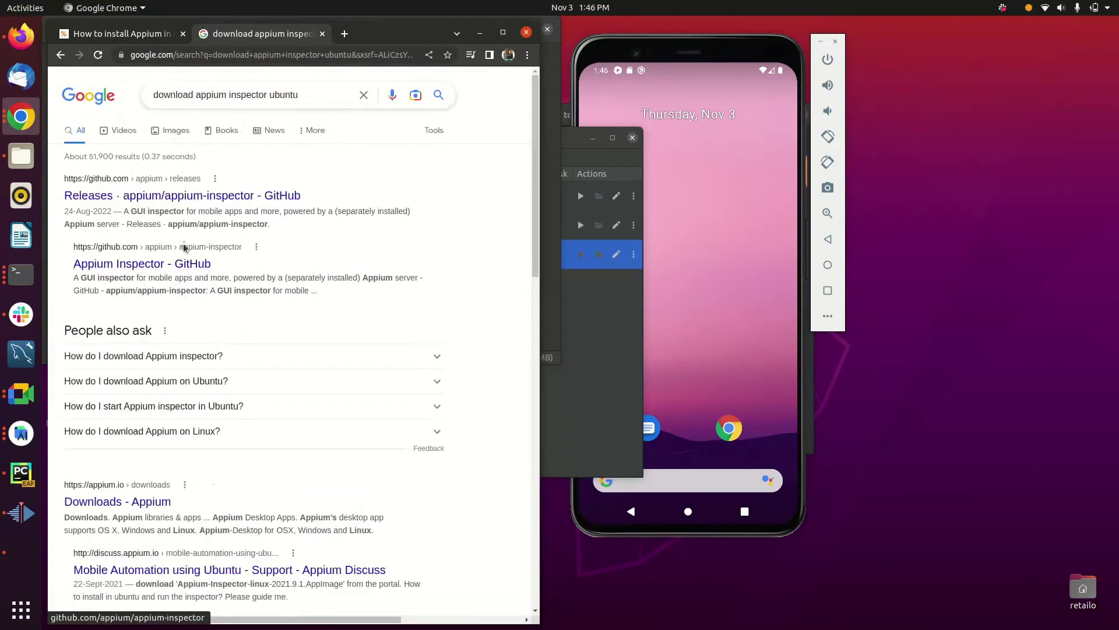
left_click(139, 193)
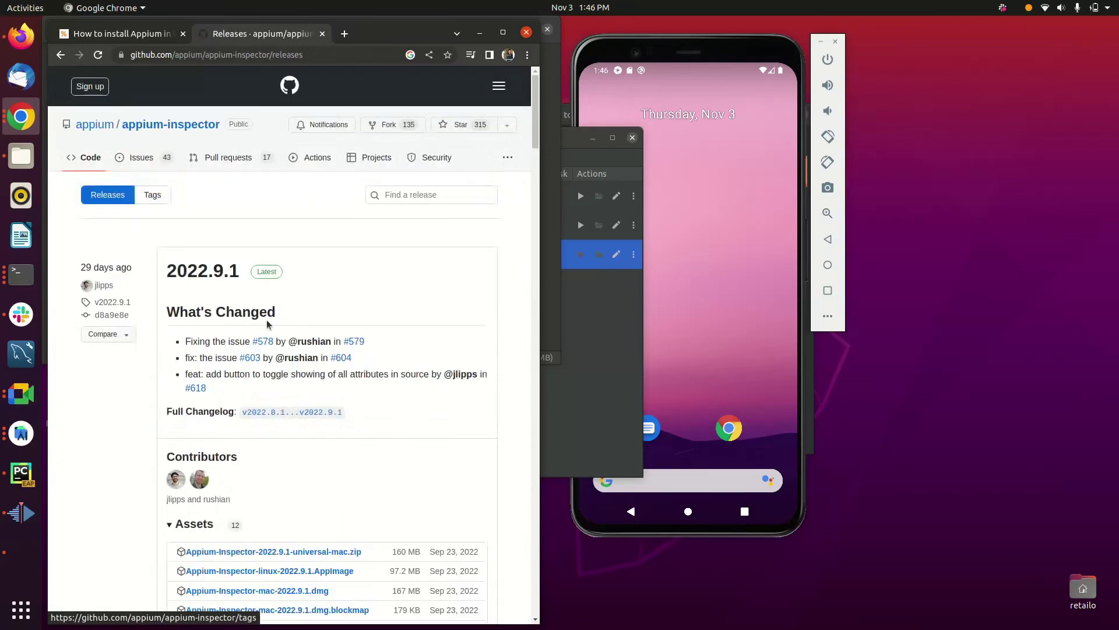
- Locate Appium-Inspector-linux-2022.9.1.AppImage among the 2022.9.1 release assets and highlight its name
scroll(271, 335, "down", 3)
scroll(320, 494, "down", 2)
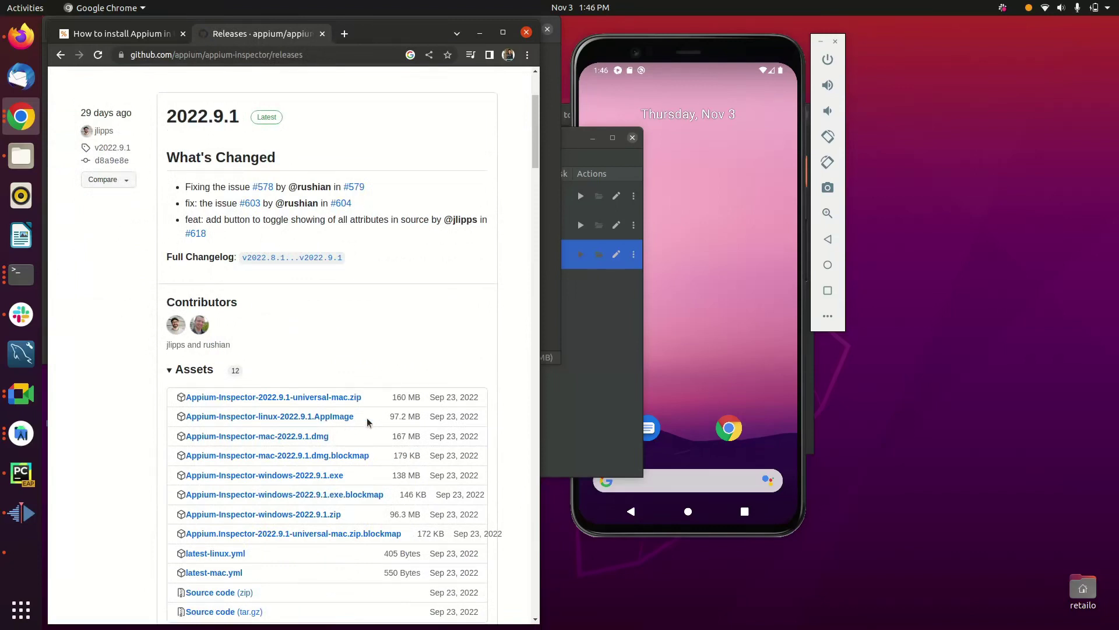
left_click_drag(360, 422, 180, 419)
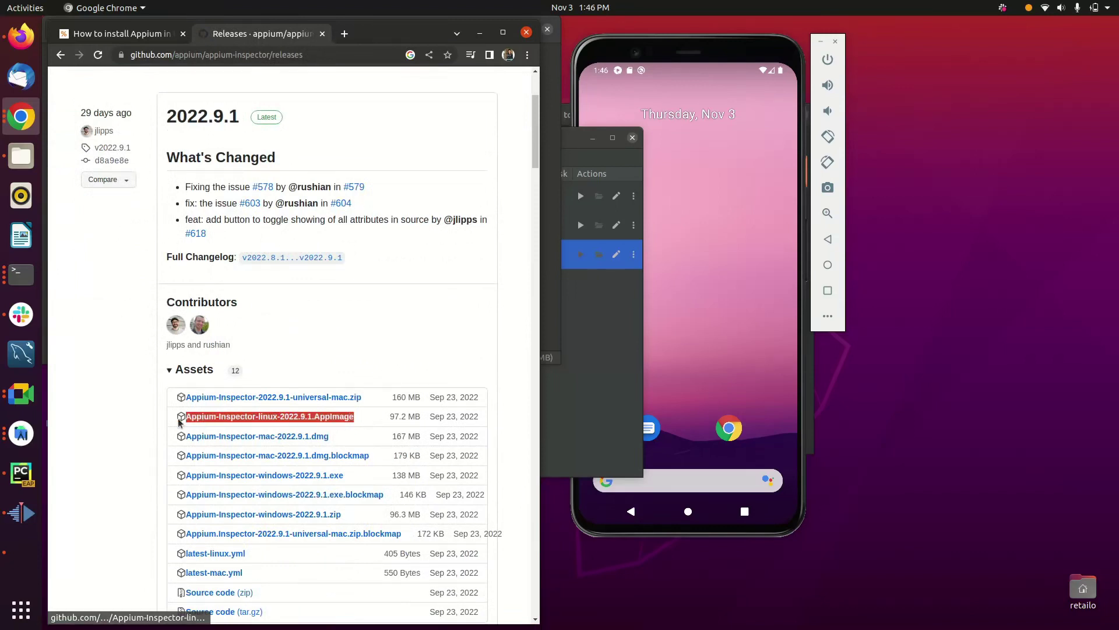
scroll(357, 347, "down", 3)
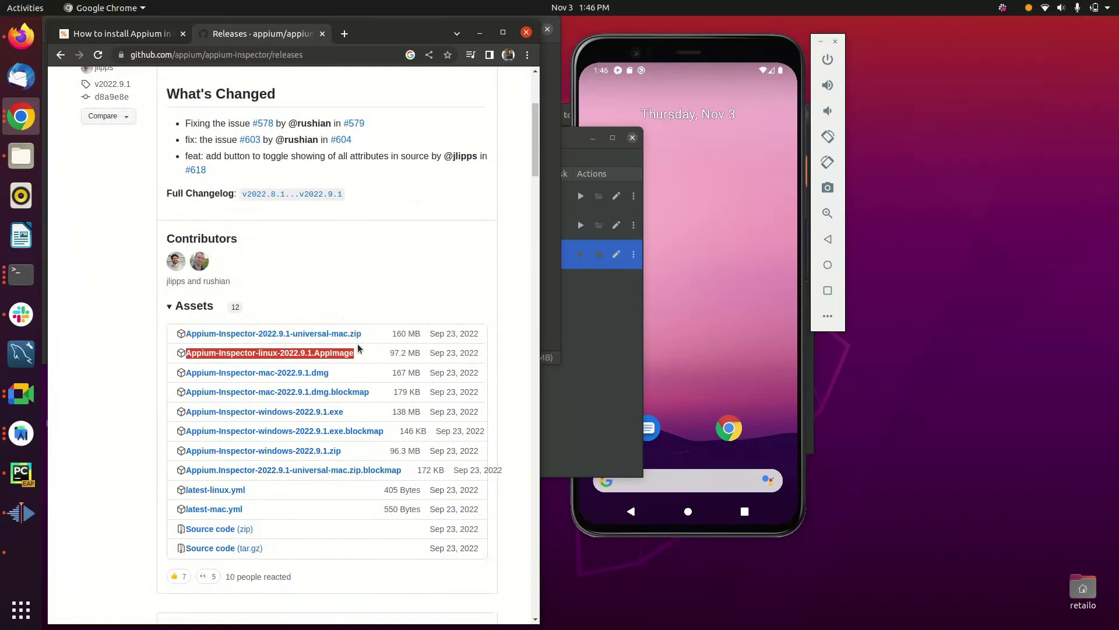
scroll(340, 408, "down", 1)
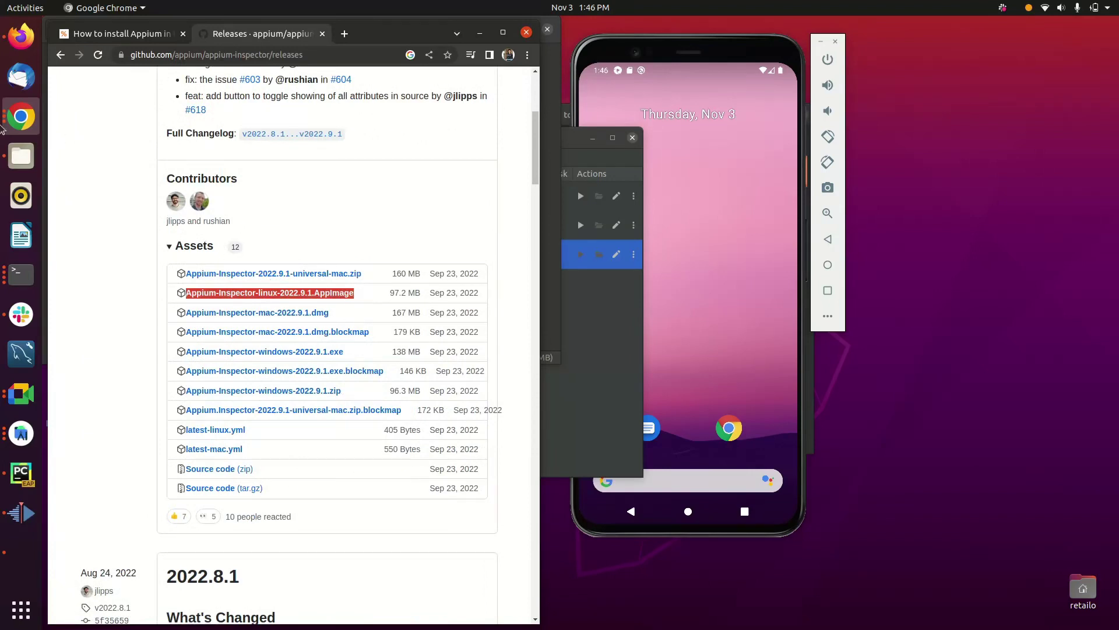
- Compare the AppImage in the Softwares folder with the GitHub release assets, and minimize Chrome and Files
left_click(21, 157)
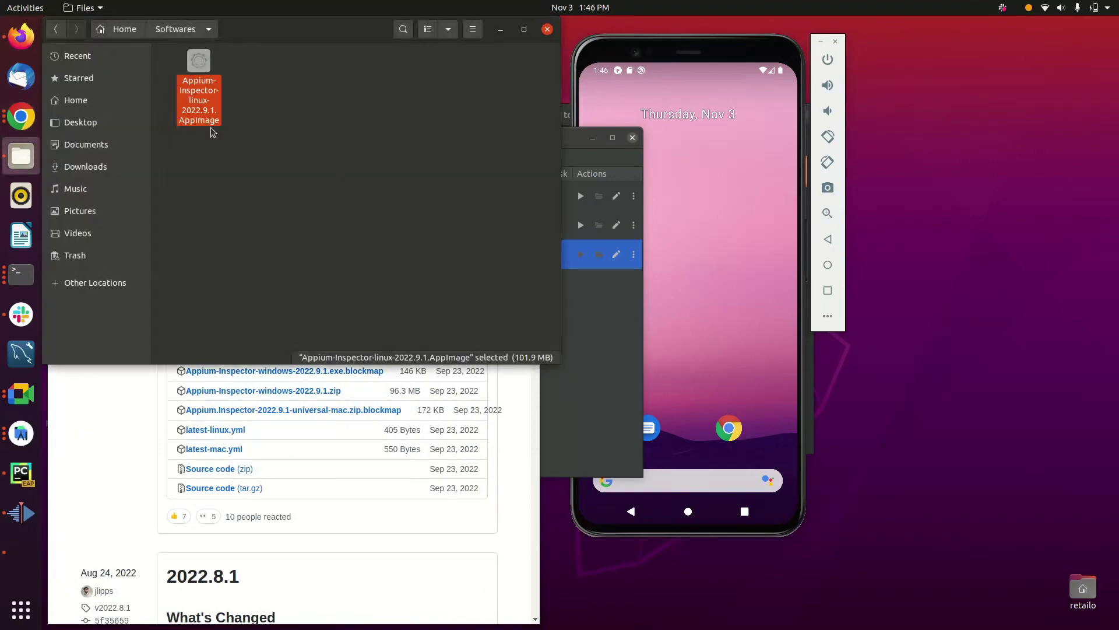
left_click(393, 509)
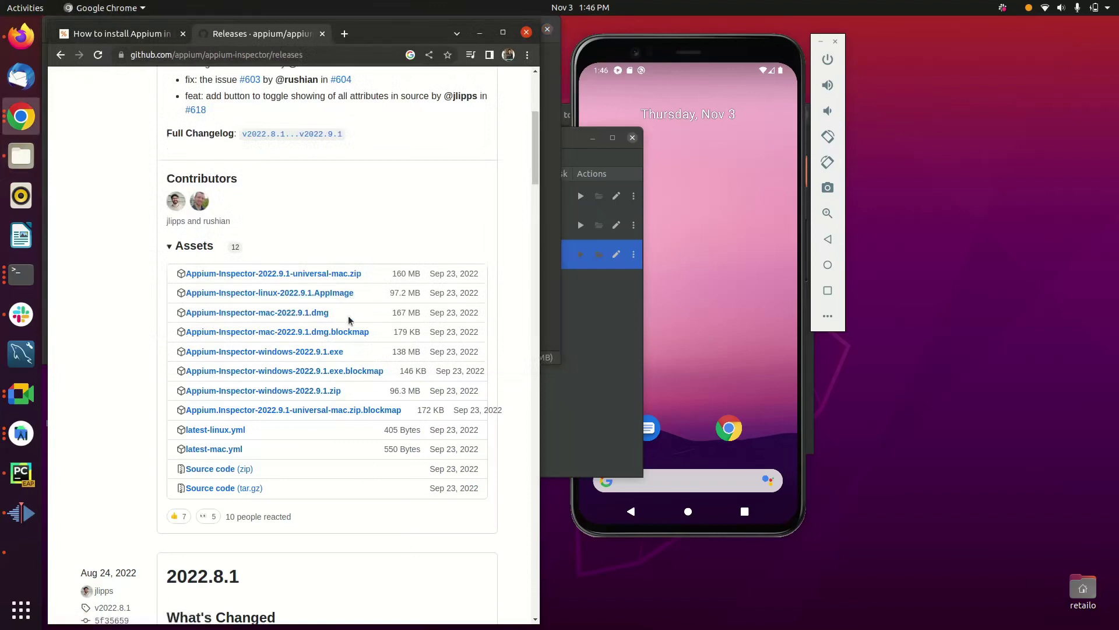
left_click(480, 33)
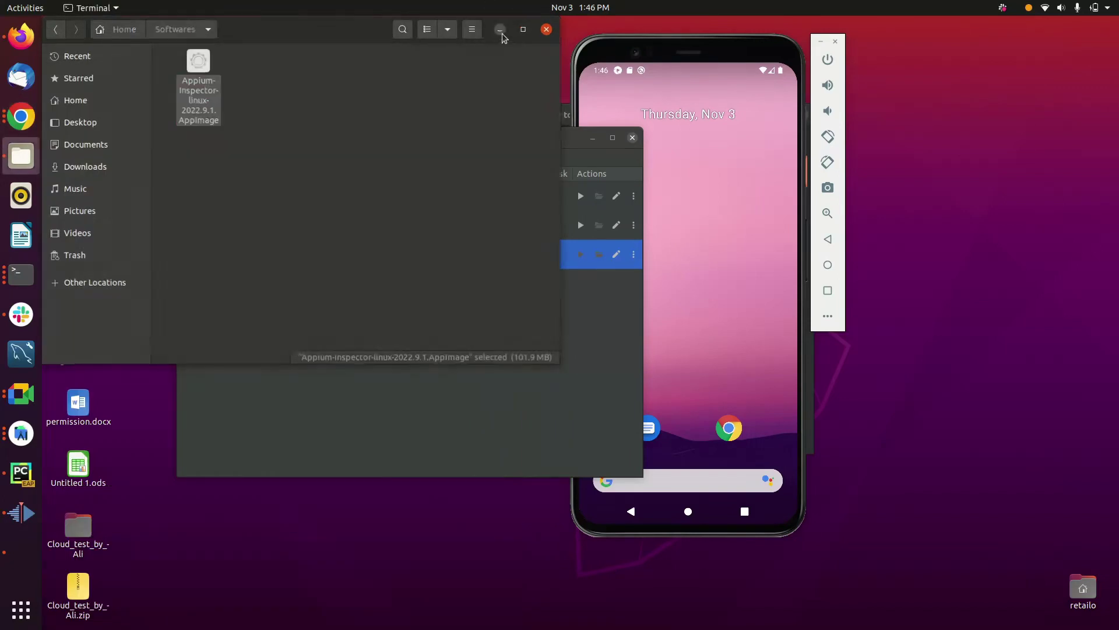
left_click(502, 32)
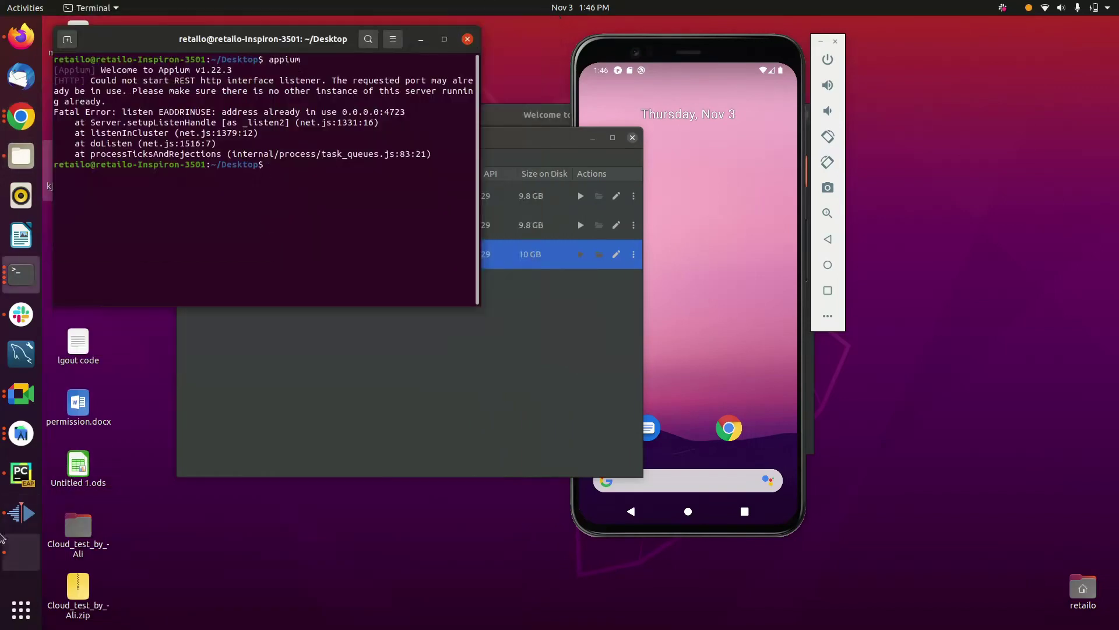
- Reopen the Softwares folder in Files and launch Appium-Inspector-linux-2022.9.1.AppImage
left_click(13, 606)
left_click(13, 607)
left_click(19, 158)
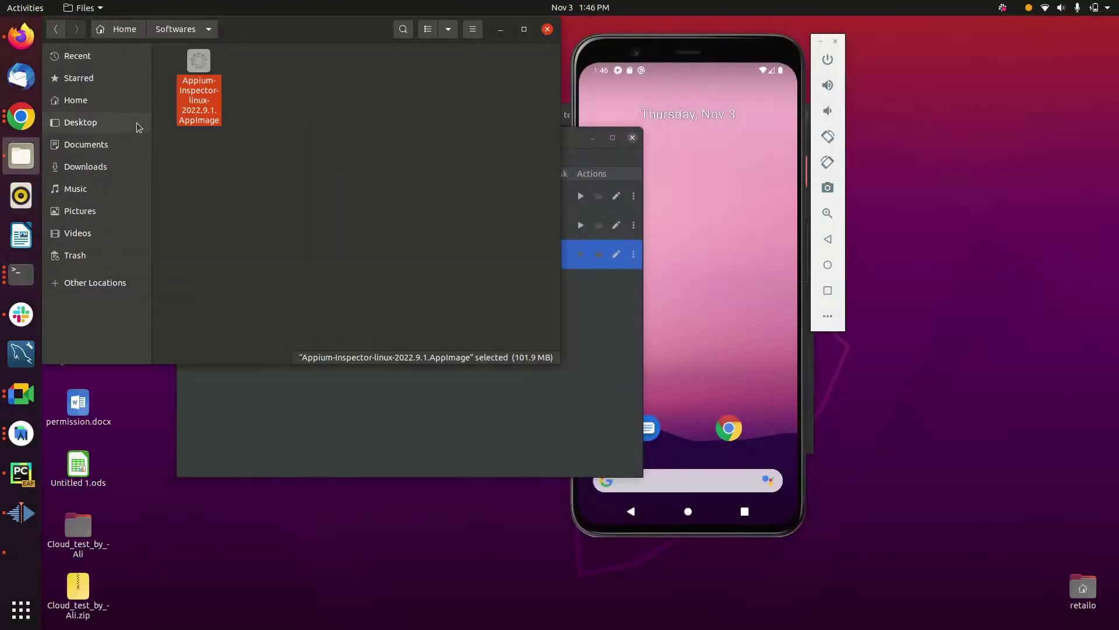
right_click(208, 88)
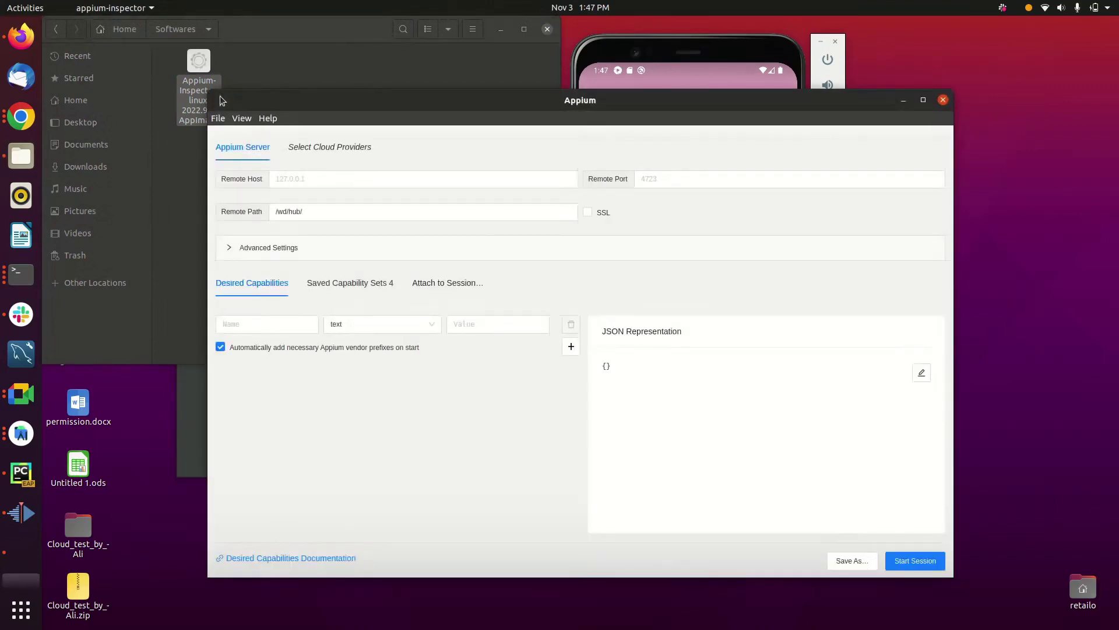
- Open the saved capability sets, view Pixel Android 10, select Ready To Use and inspect its JSON representation
left_click(362, 288)
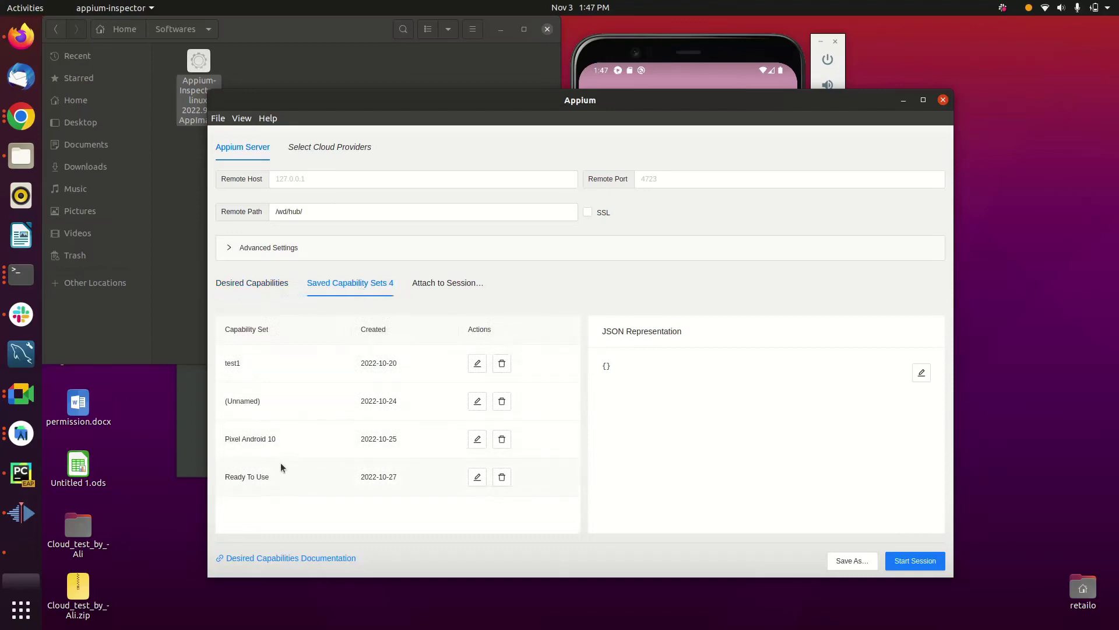
left_click(262, 450)
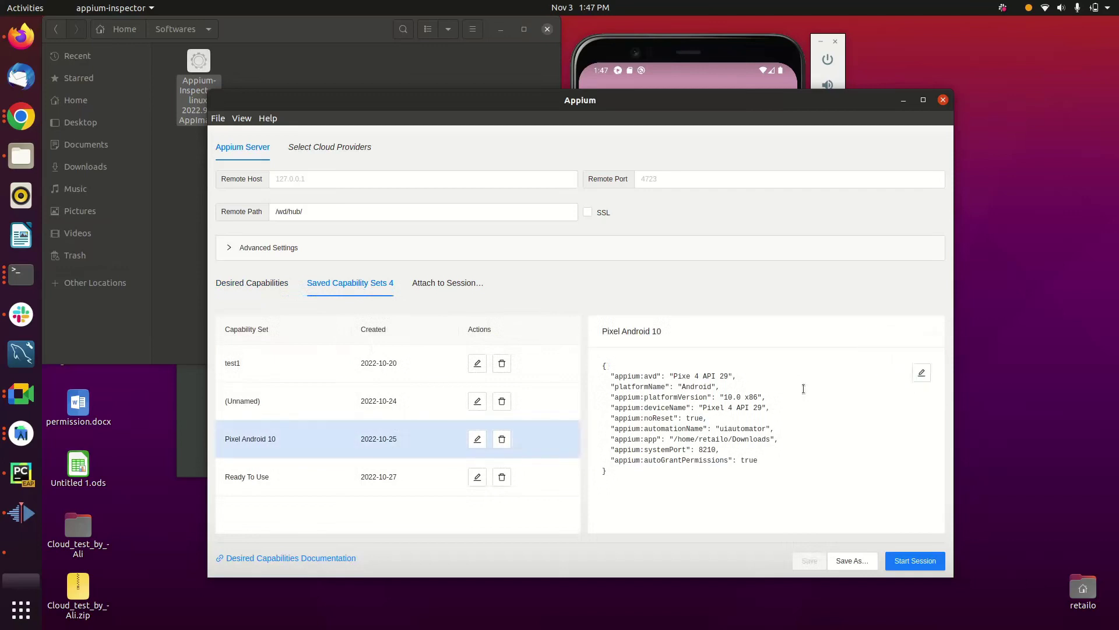
left_click(250, 482)
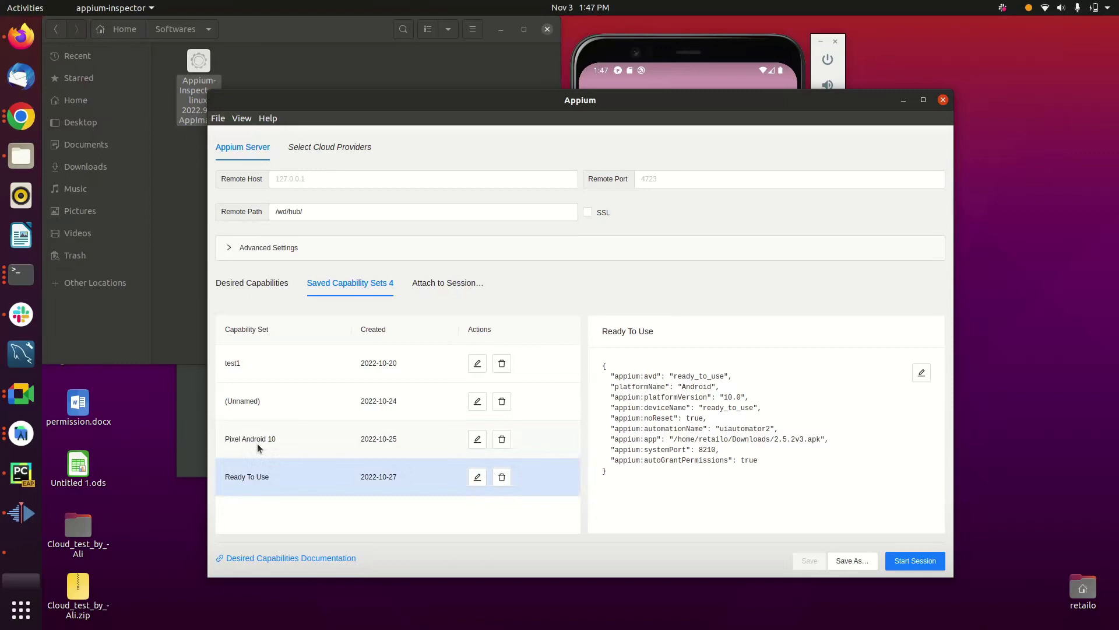
left_click_drag(774, 459, 654, 376)
left_click(692, 409)
- Move the Appium Inspector window aside and review the remote host, port and path fields and the Ready To Use JSON
left_click_drag(652, 99, 499, 144)
left_click(138, 211)
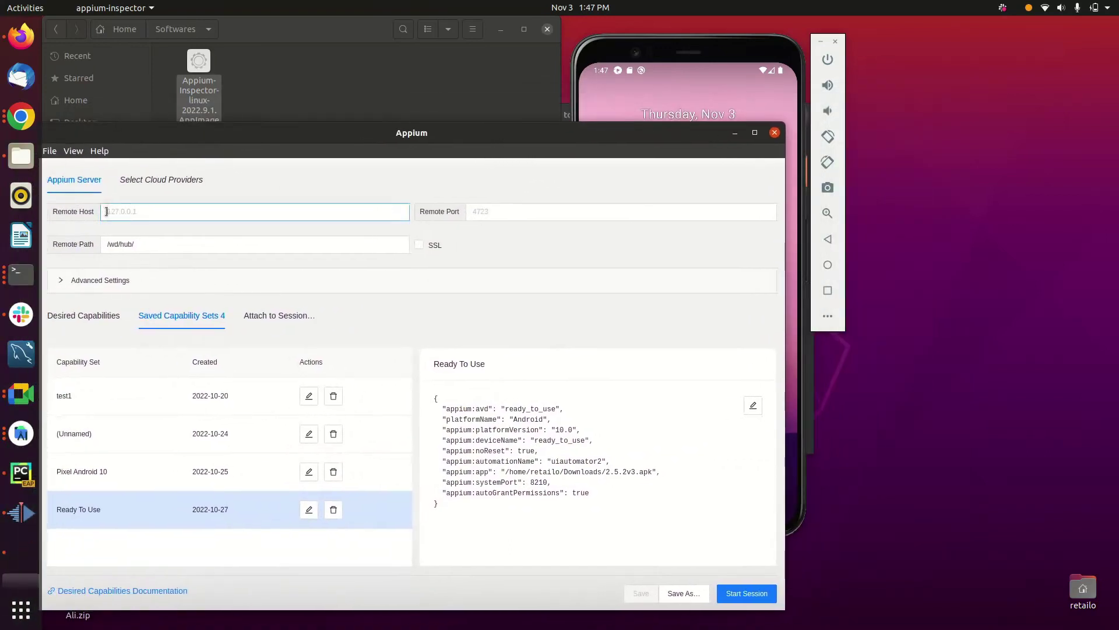
left_click(517, 212)
left_click_drag(170, 244, 96, 247)
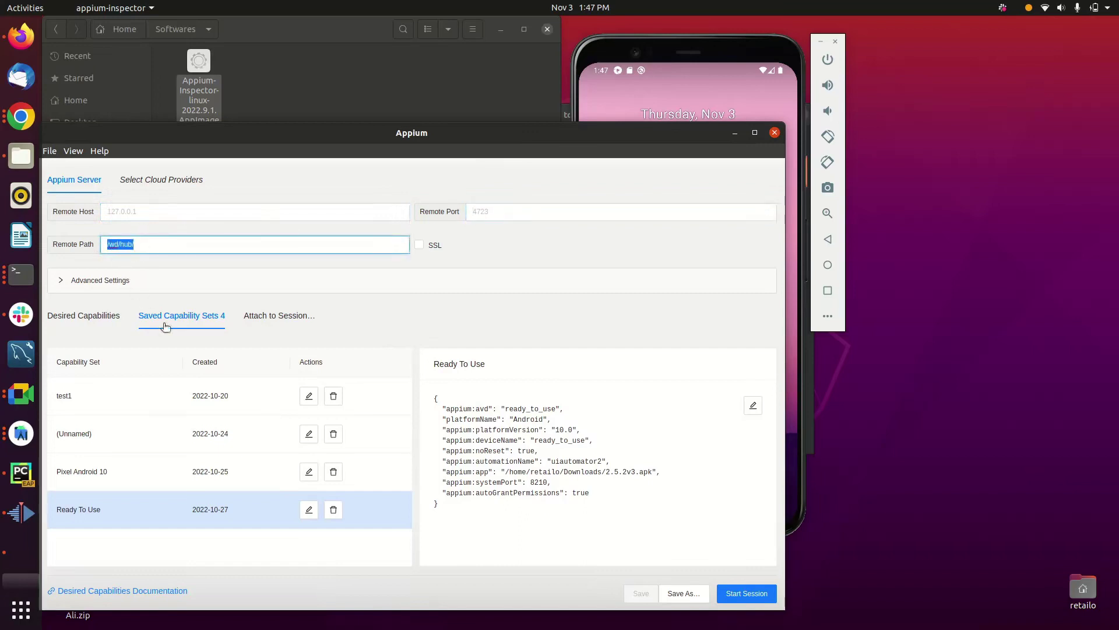
left_click_drag(537, 508, 422, 394)
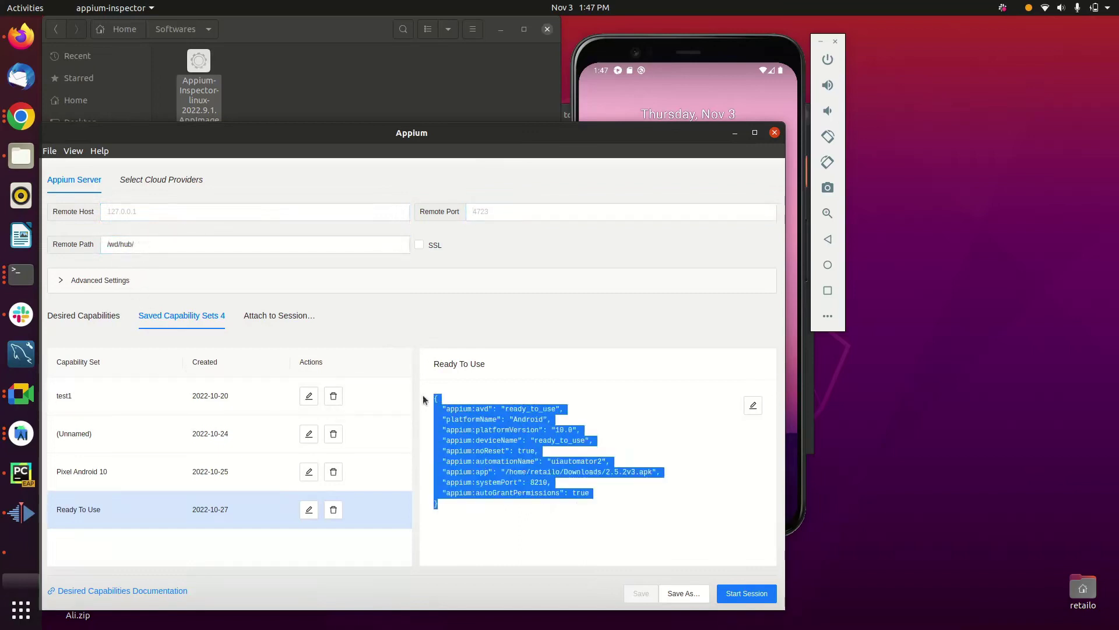
- Move the emulator clear of the other windows and open the "ready to use" device for editing in Android Studio's Device Manager
left_click_drag(639, 62, 849, 69)
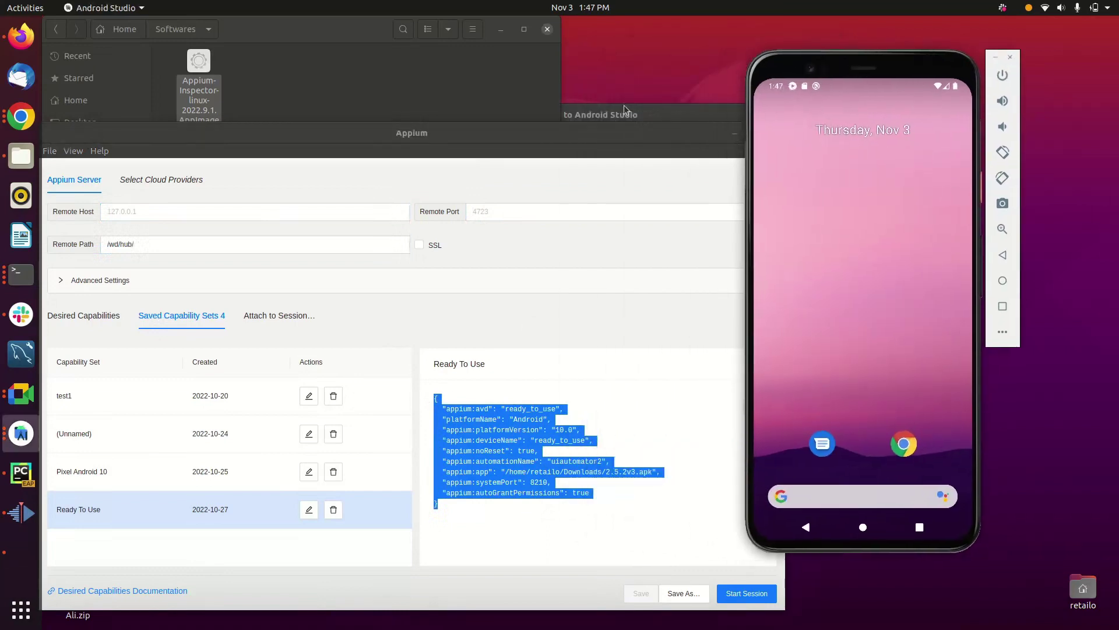
left_click(623, 117)
left_click(647, 350)
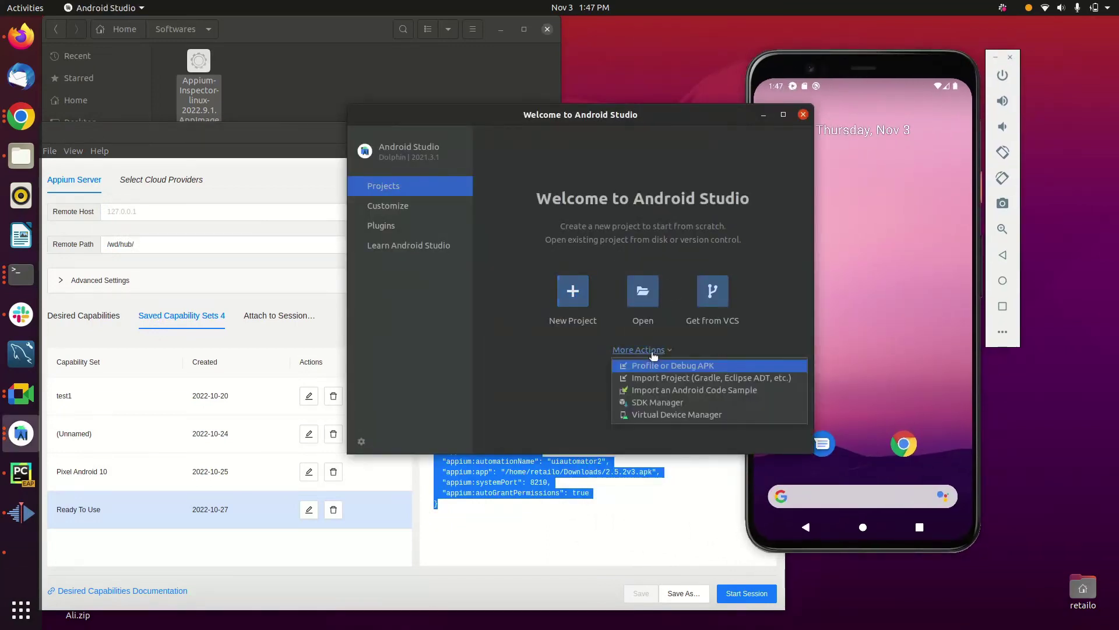
left_click(667, 414)
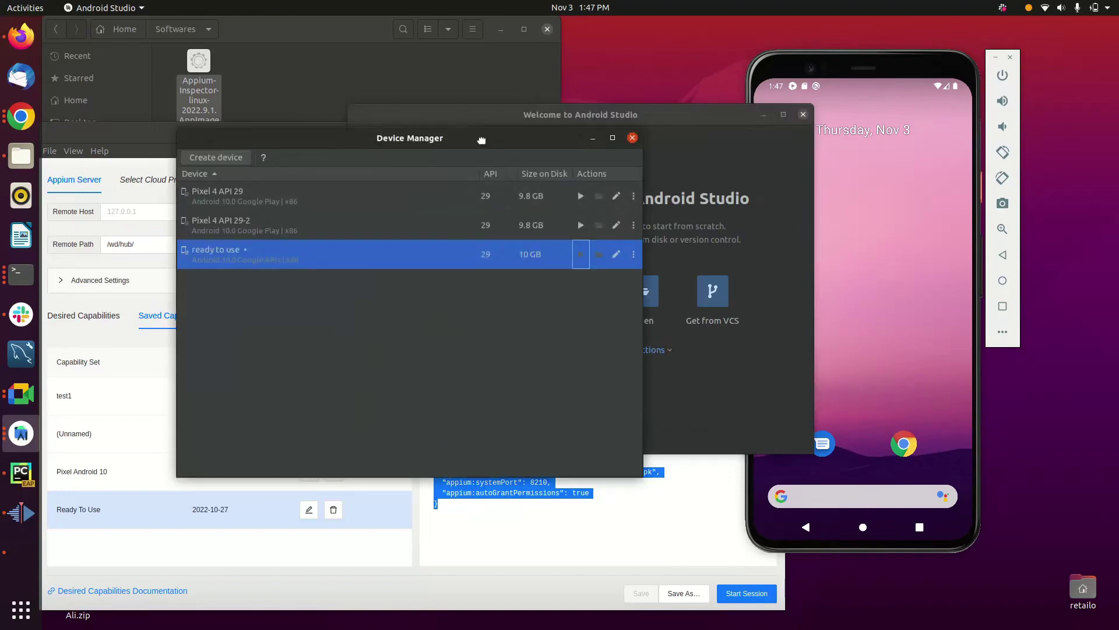
left_click(819, 251)
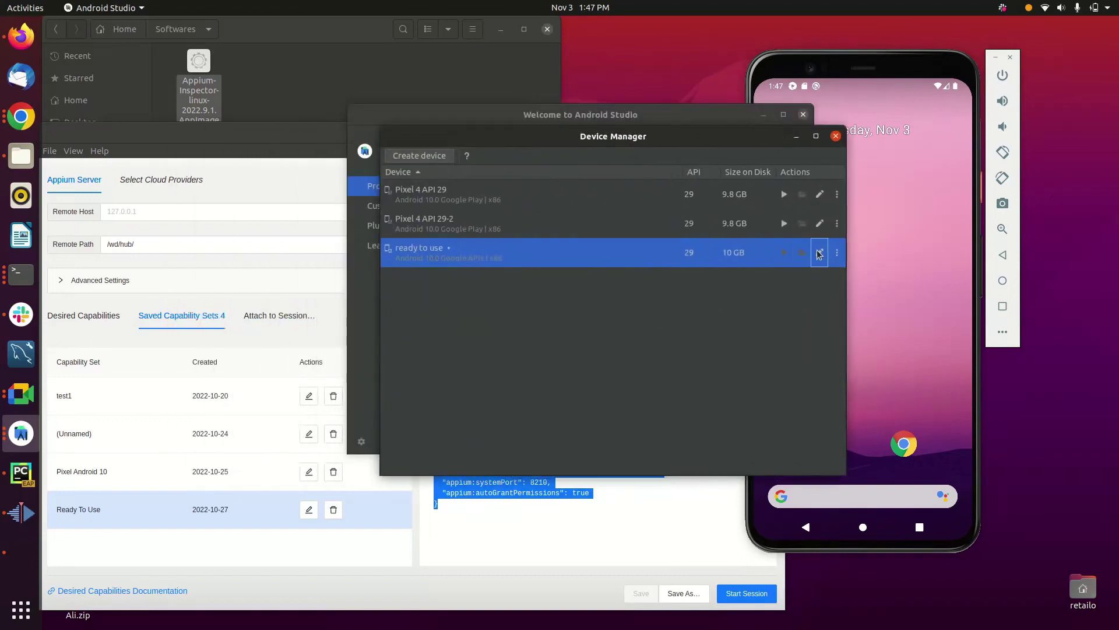
- Check the Ready To Use capabilities against the AVD name and move the Virtual Device Configuration window aside
left_click(250, 182)
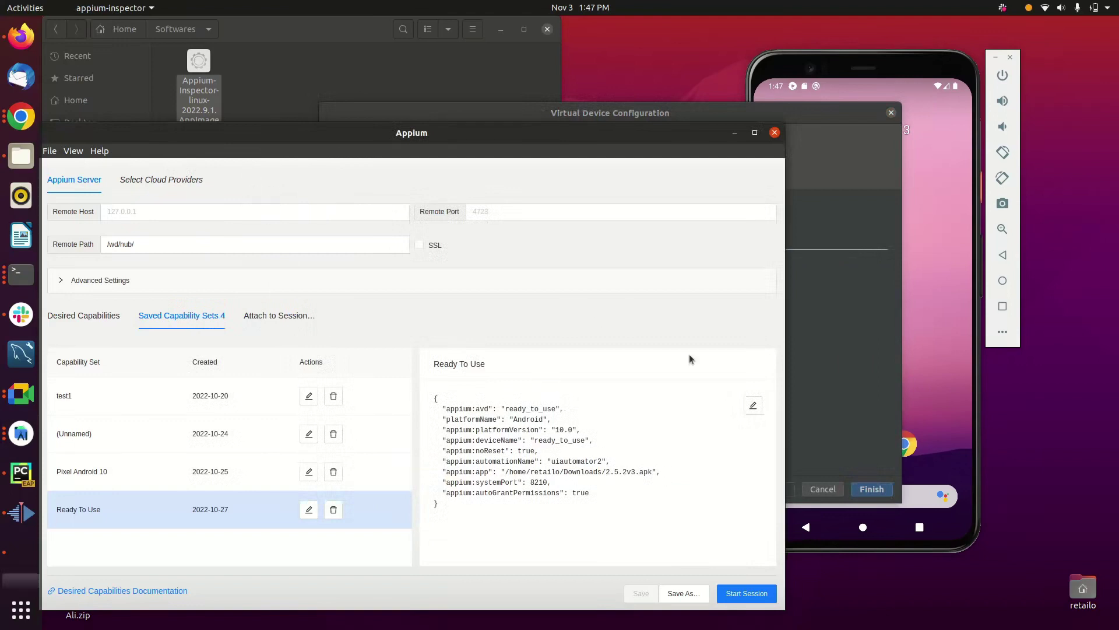
left_click(844, 366)
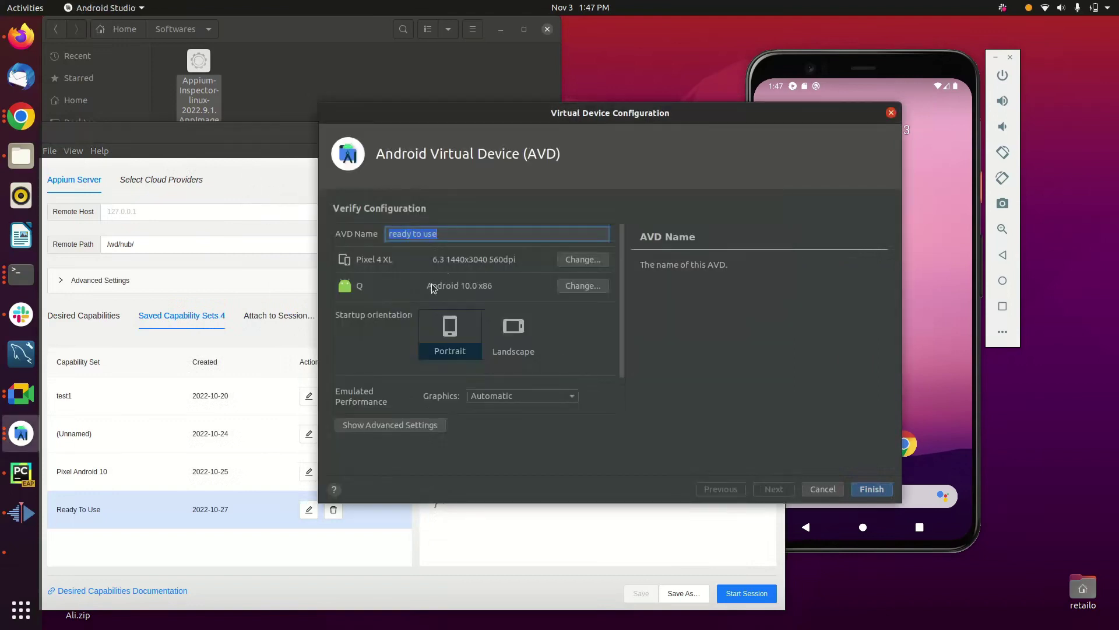
left_click(439, 236)
left_click_drag(624, 122, 867, 84)
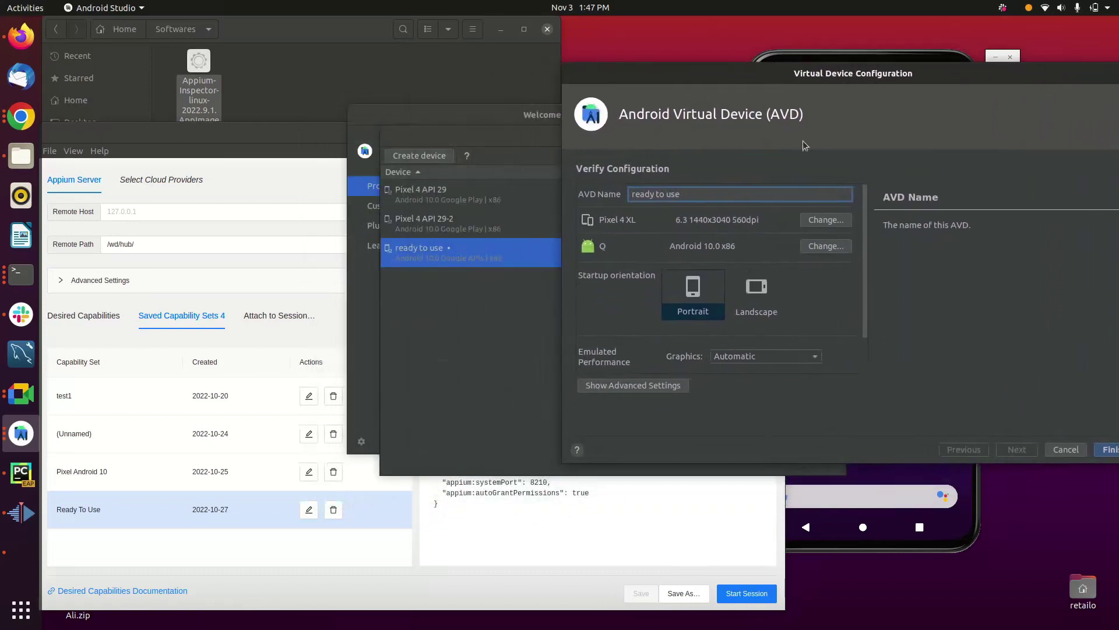
- Move the remaining Android Studio windows away from Appium Inspector's capabilities and highlight the AVD name in the device configuration
key("alt+Tab")
left_click(872, 364)
left_click_drag(516, 134, 621, 47)
left_click_drag(386, 121, 714, 88)
left_click_drag(571, 59, 740, 61)
triple_click(749, 192)
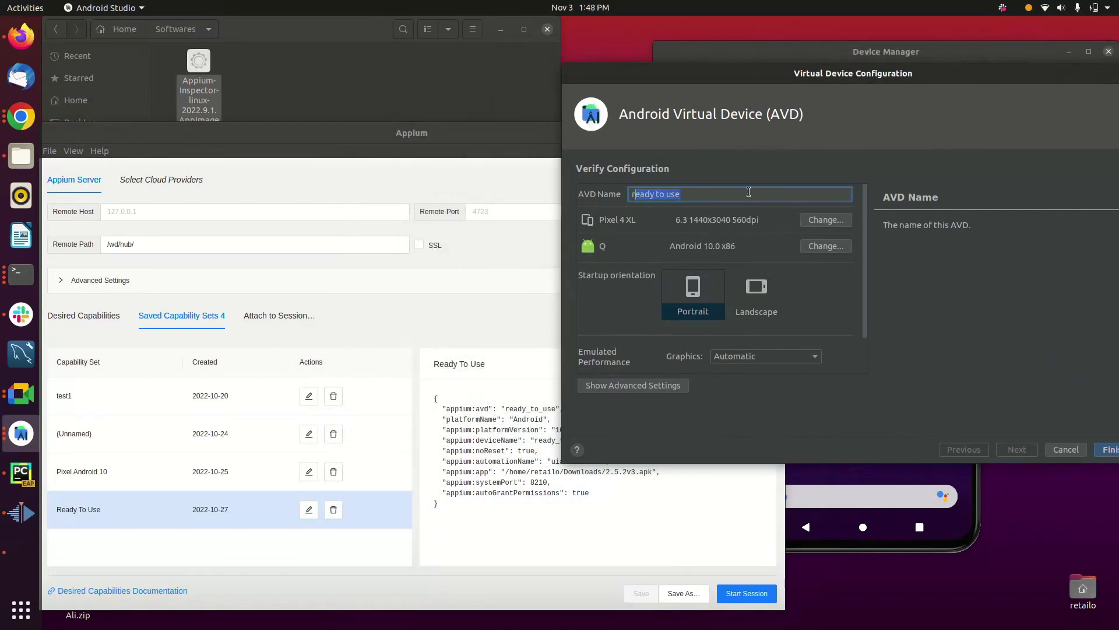
- Compare the appium:platformVersion capability of the Ready To Use set with the Android version in the Virtual Device Configuration
left_click(494, 420)
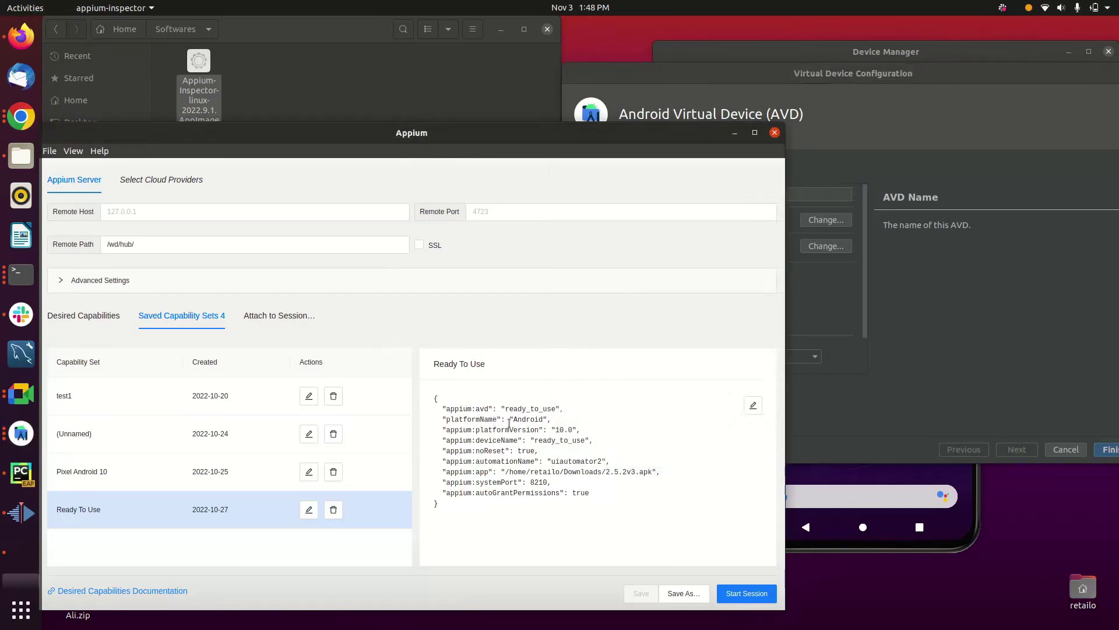
left_click_drag(552, 430, 580, 434)
left_click(829, 309)
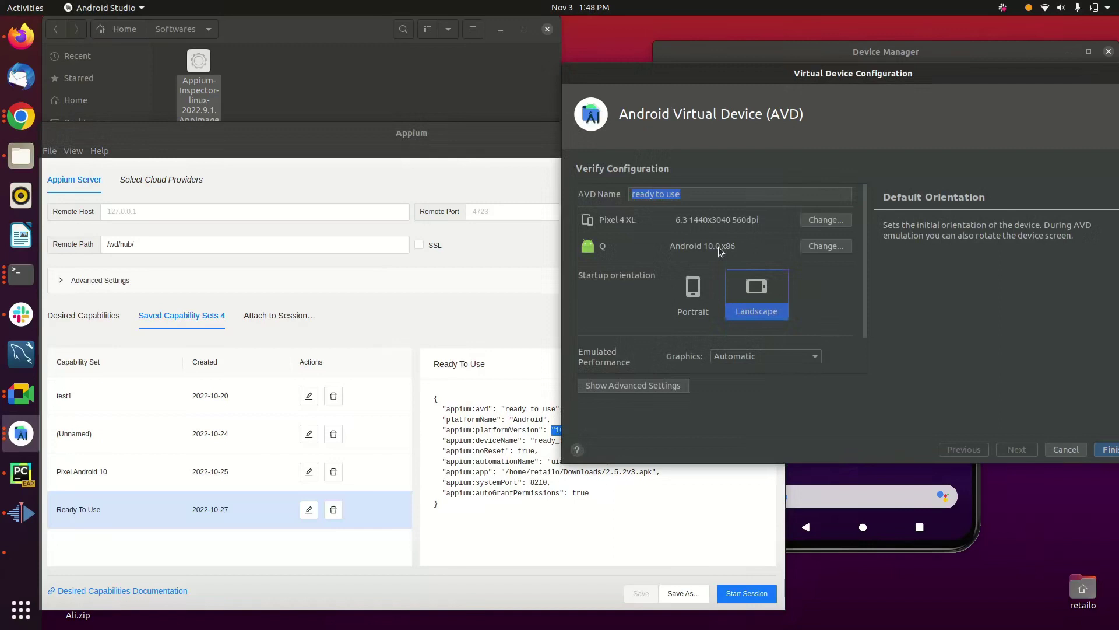
- Review the automationName value and the apk path of the appium:app capability in the Ready To Use JSON
left_click(601, 512)
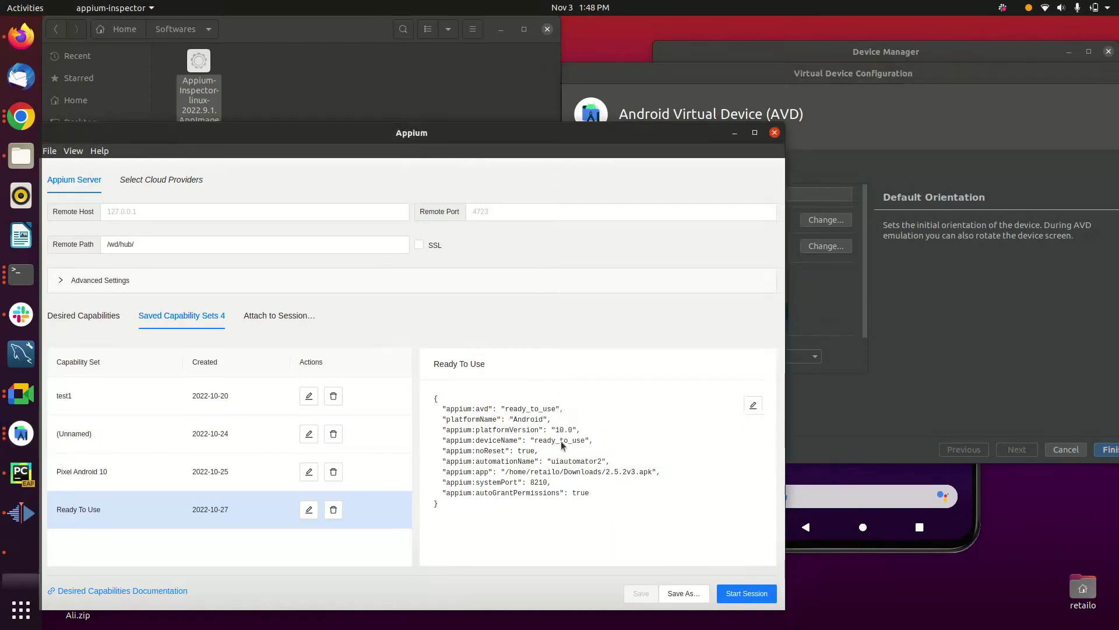
double_click(579, 462)
left_click(579, 462)
left_click_drag(651, 471, 563, 474)
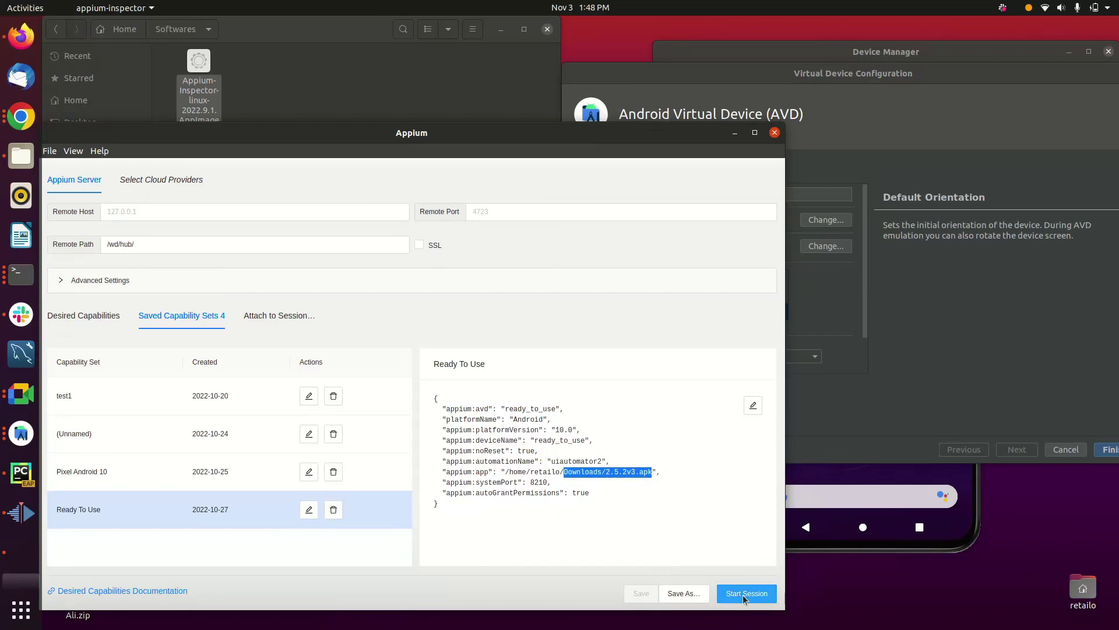
left_click(633, 477)
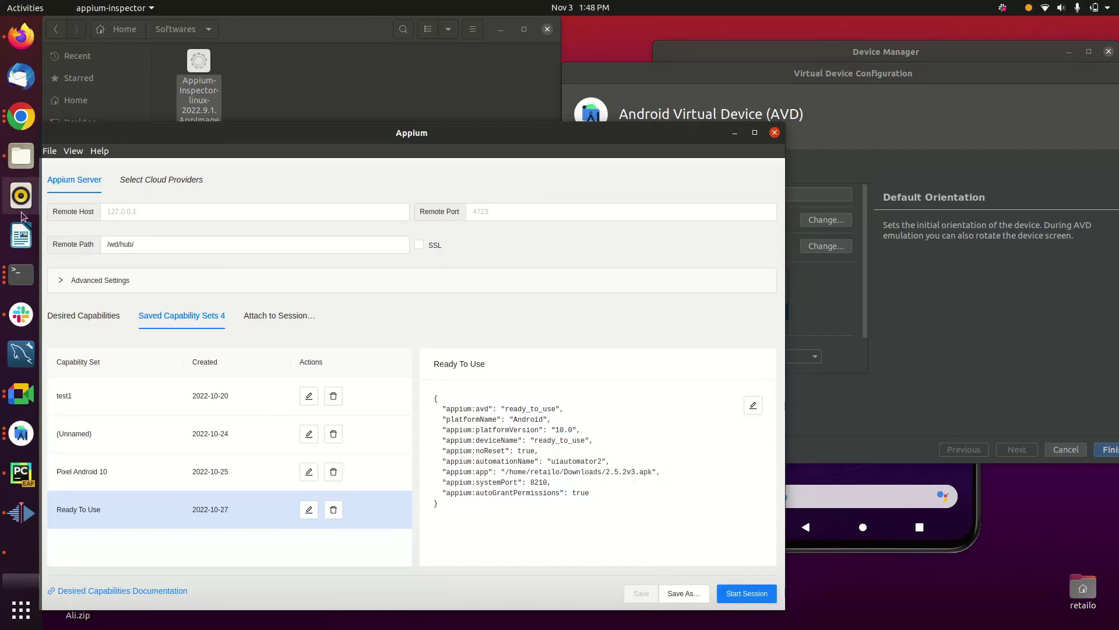
- Copy the base name of the spotify-8-7-78-373.apk file in the Downloads folder, without its extension
left_click(28, 166)
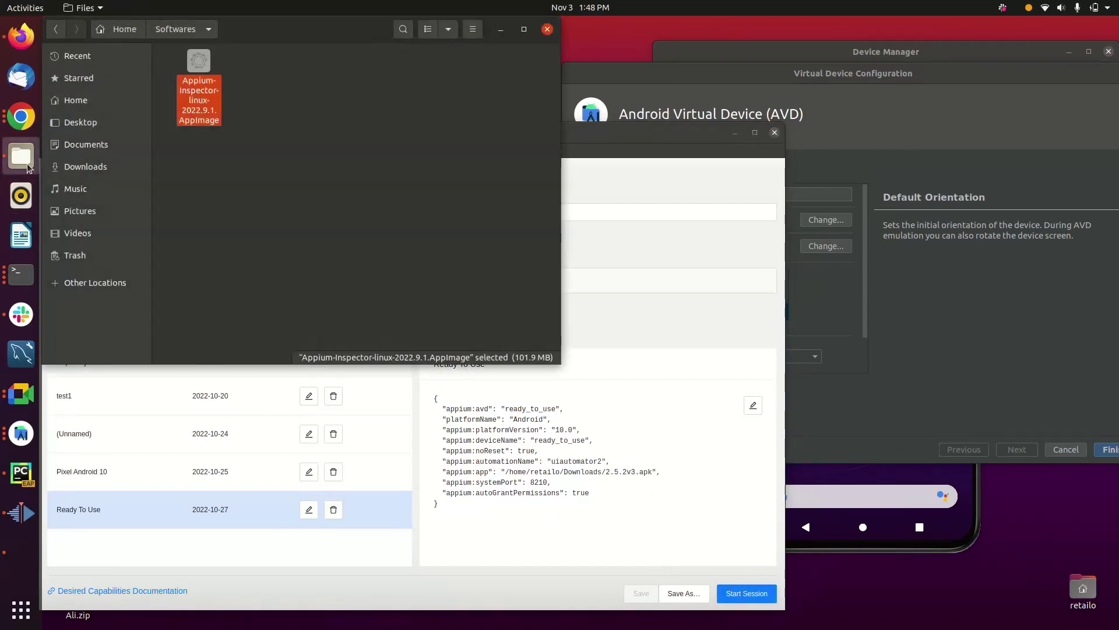
left_click(116, 129)
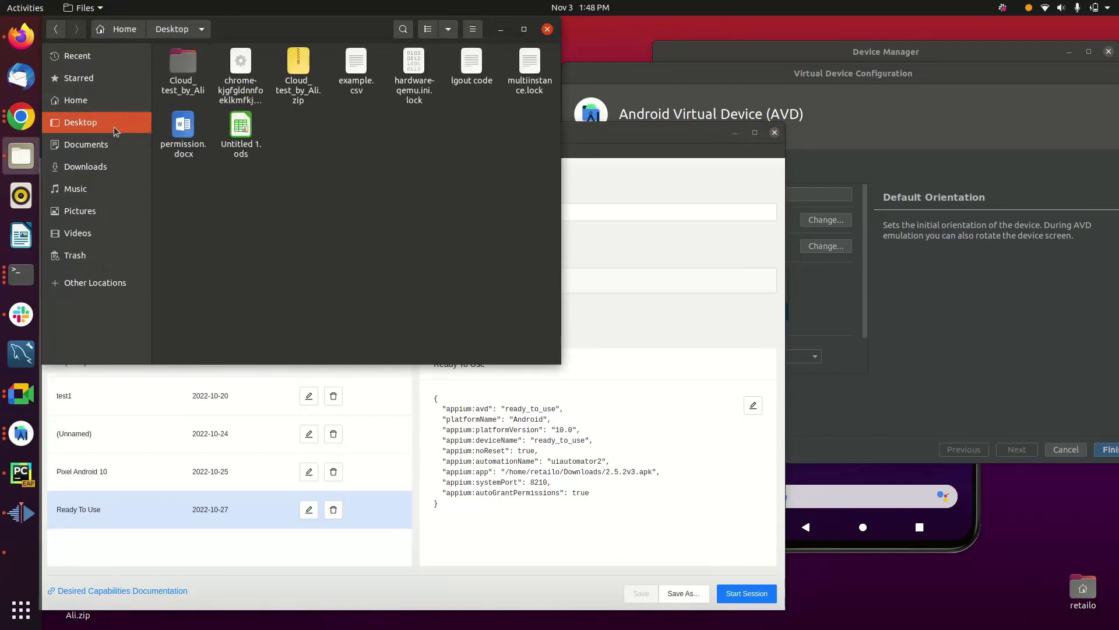
left_click(114, 165)
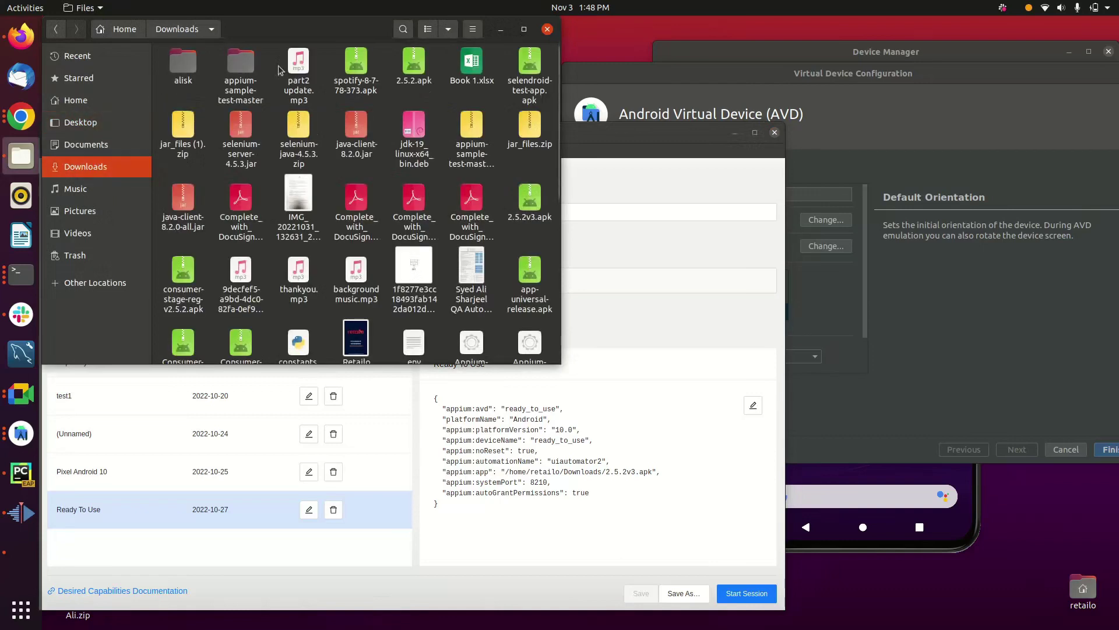
right_click(362, 81)
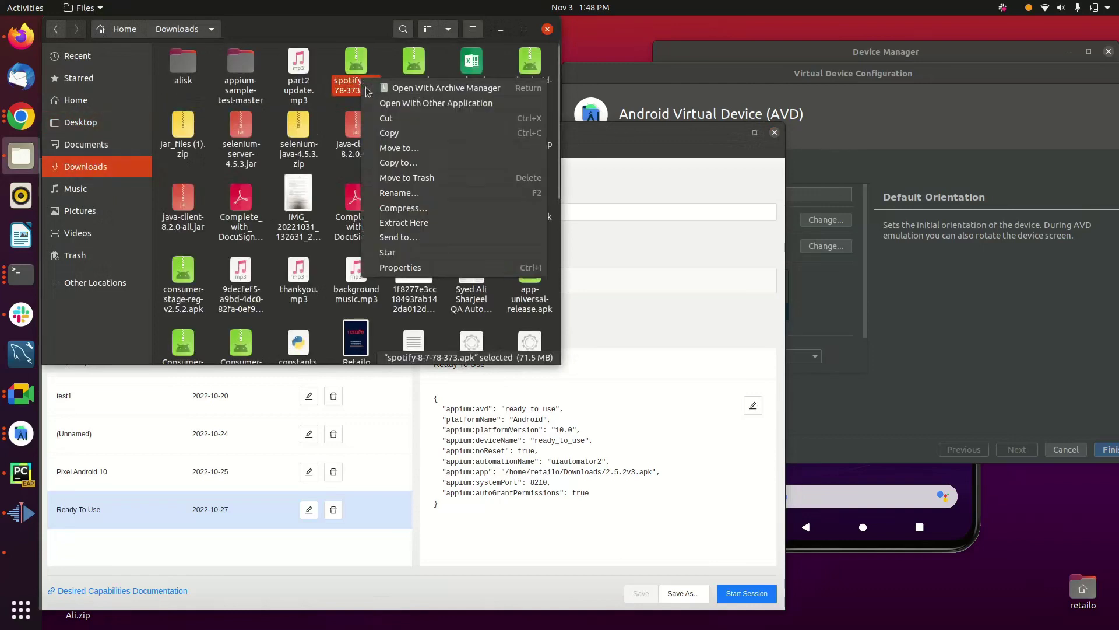
left_click(400, 194)
key("ctrl+c")
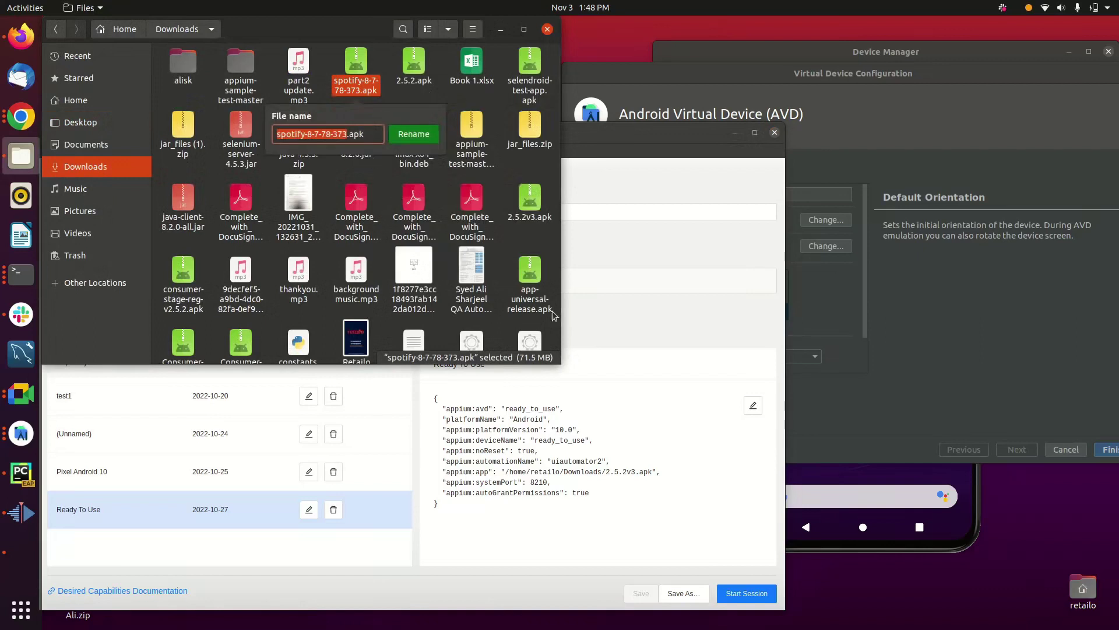
- Replace the apk name in the Ready To Use set's appium:app path with spotify-8-7-78-373 and save the edited JSON
left_click(669, 490)
left_click(753, 405)
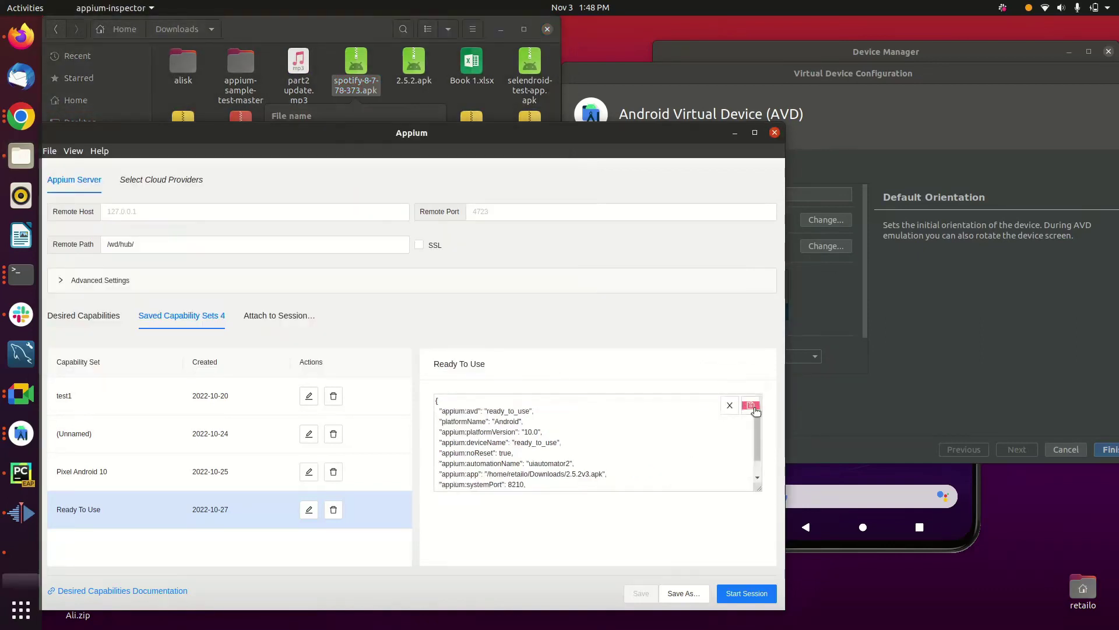
left_click_drag(588, 477, 572, 477)
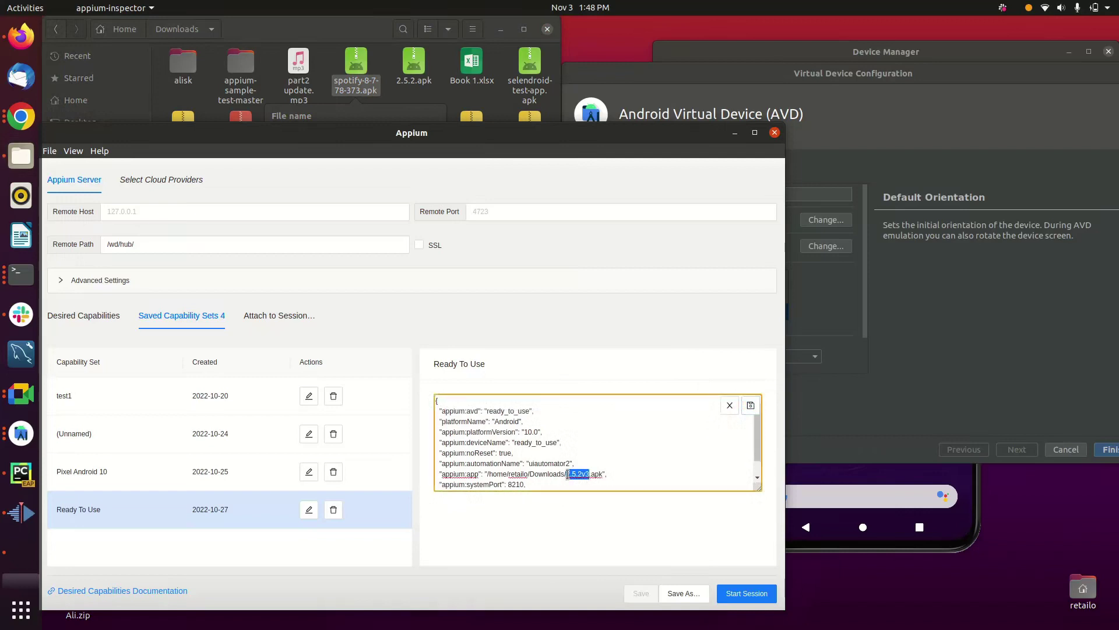
key("ctrl+v")
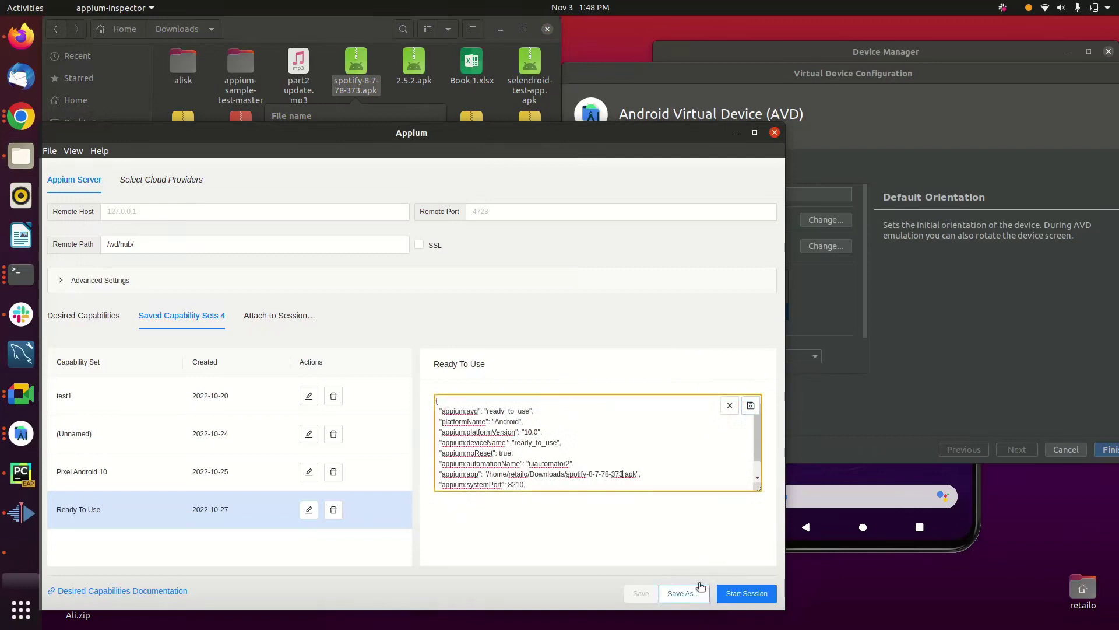
left_click(776, 503)
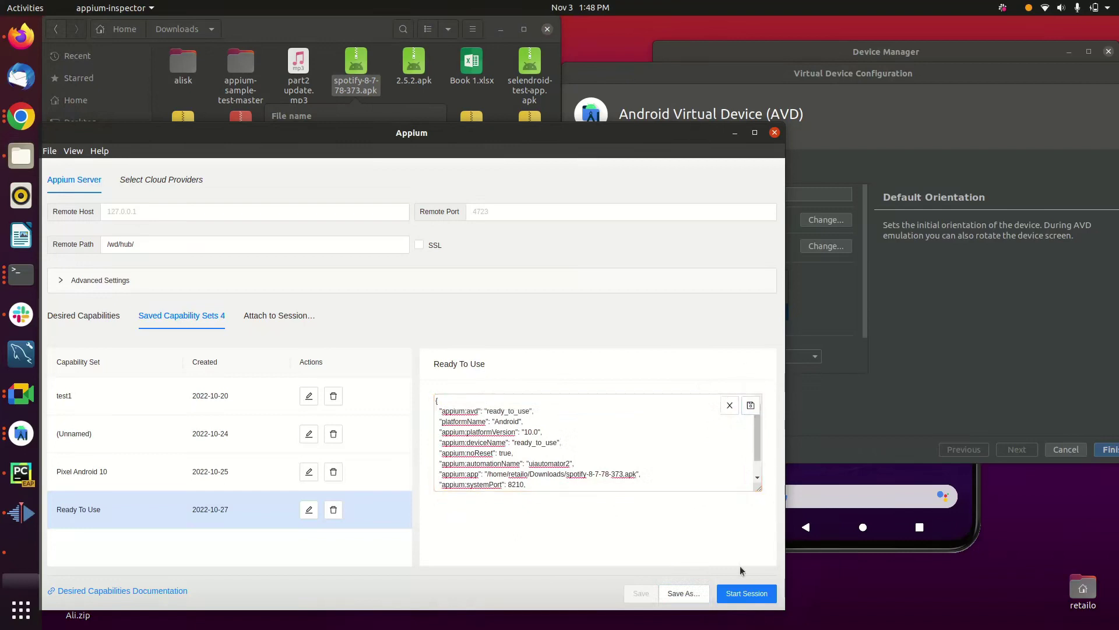
left_click(751, 406)
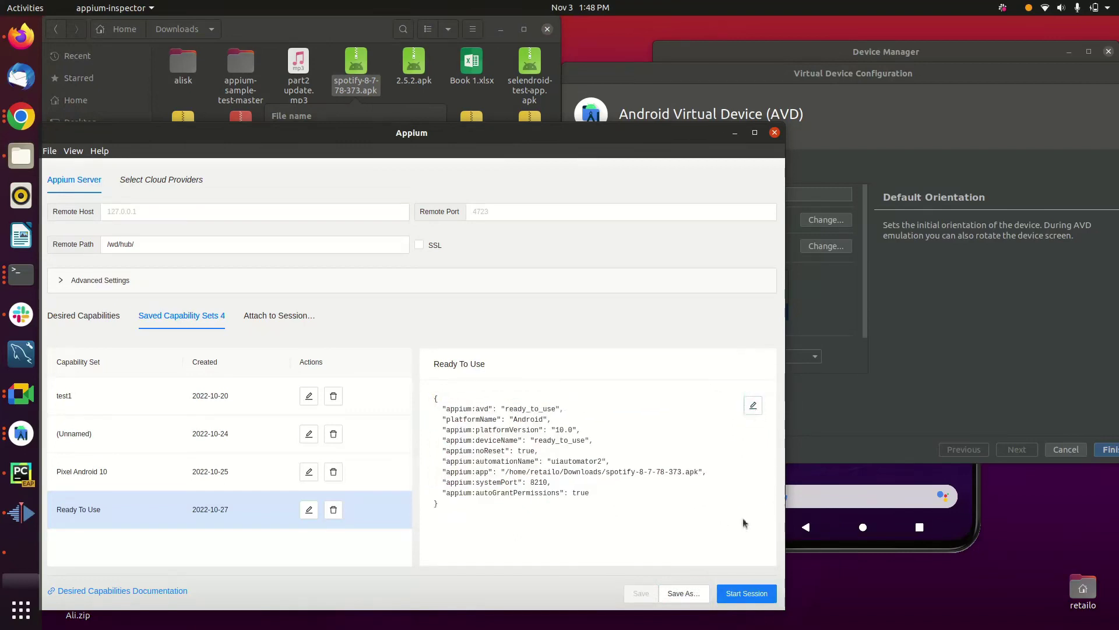
- Start a session with the Ready To Use capabilities and arrange the Appium window and the emulator so both are in view
left_click(747, 593)
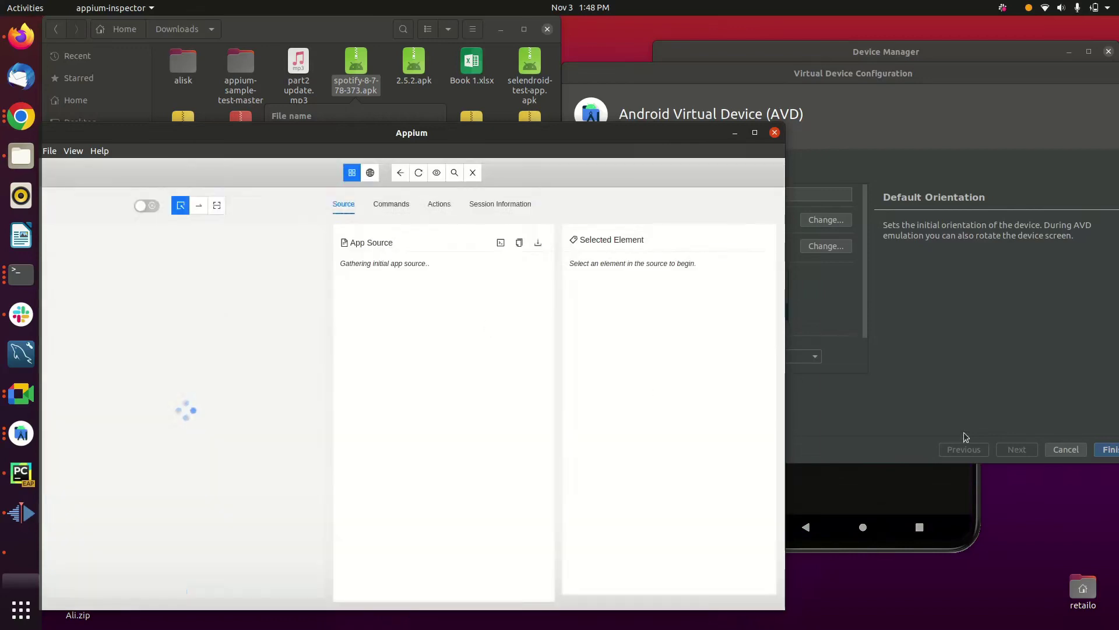
left_click(971, 485)
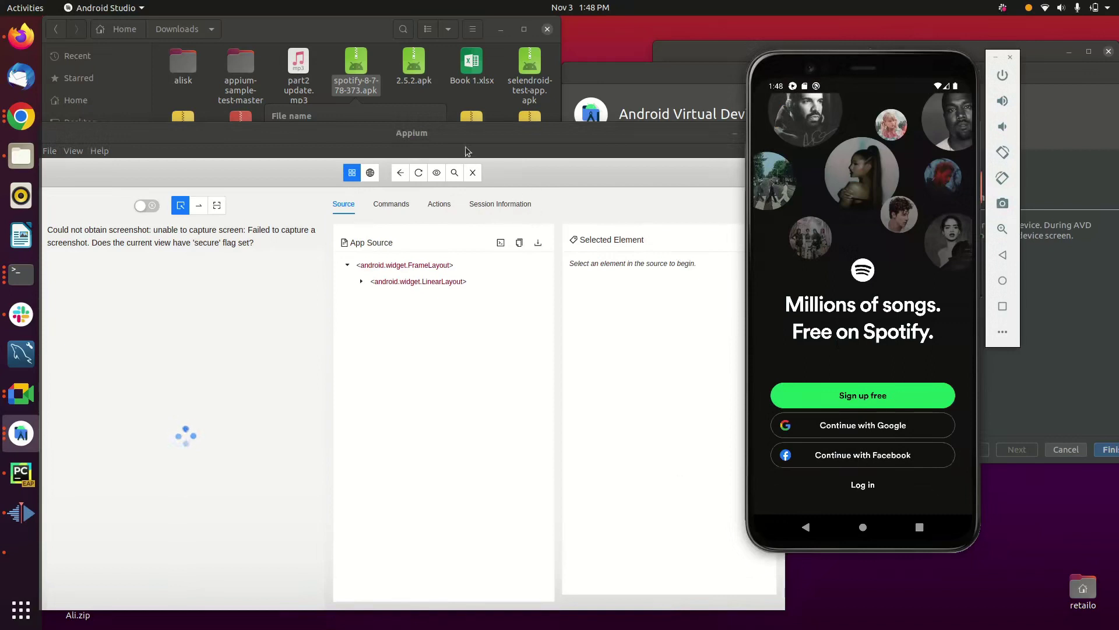
left_click_drag(473, 134, 484, 109)
left_click(484, 93)
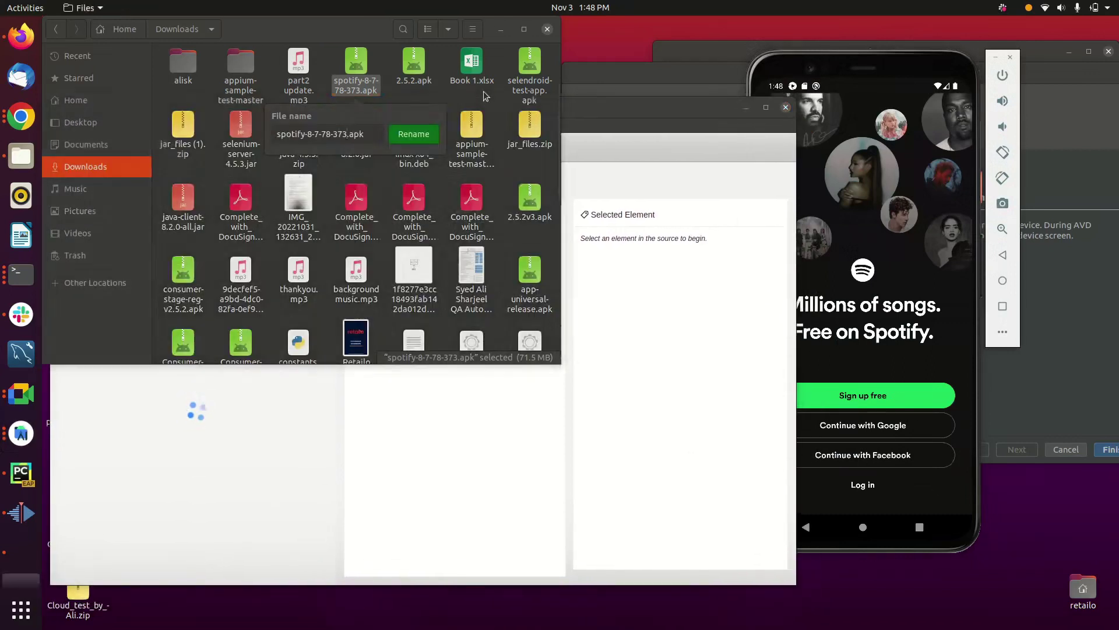
left_click(624, 113)
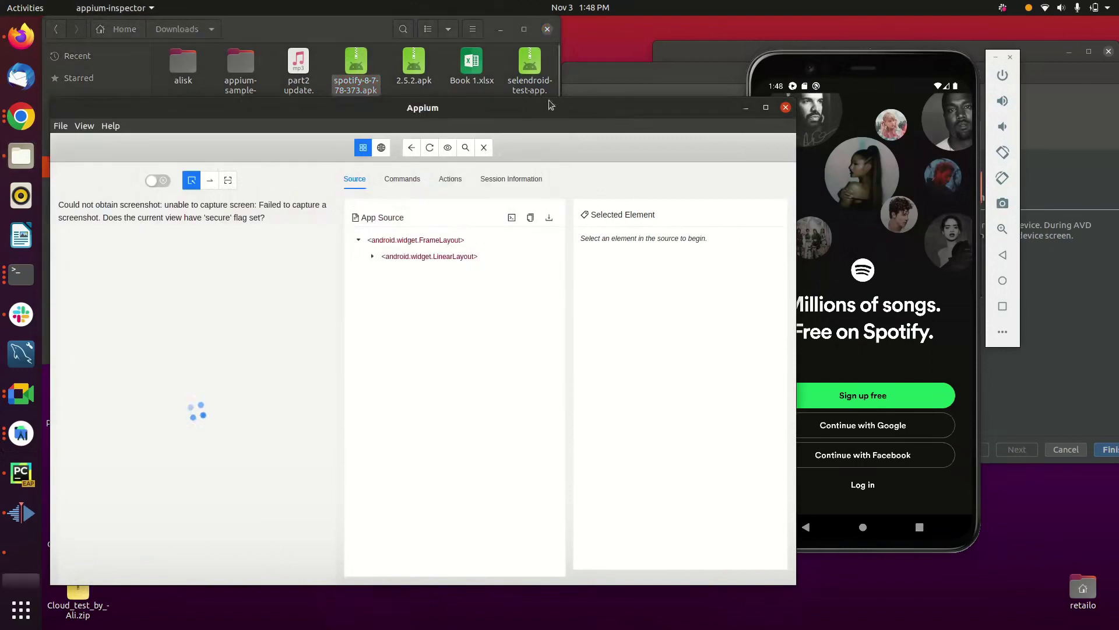
left_click_drag(531, 111, 532, 53)
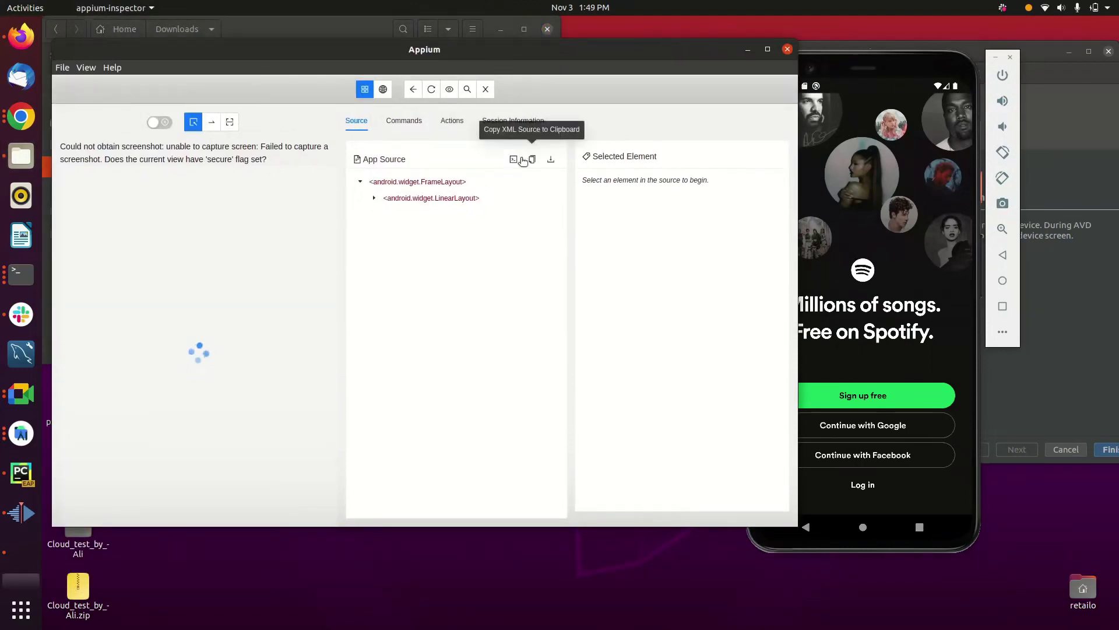
- Place the emulator beside the Appium window and refresh the inspector's source and screenshot with the emulator on its home screen
left_click(431, 91)
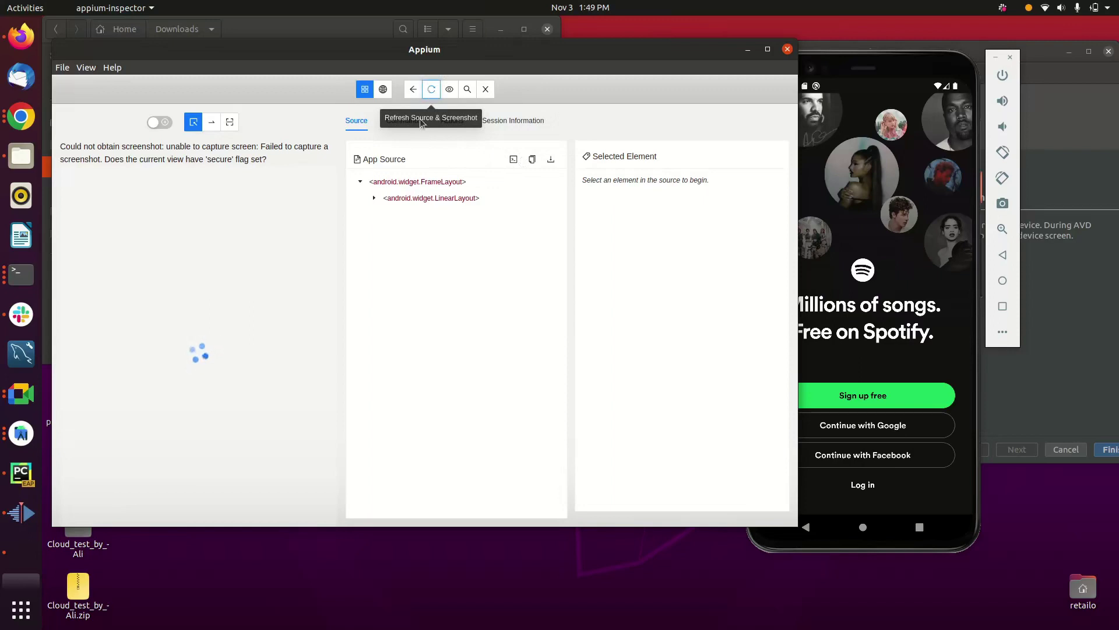
left_click(845, 167)
left_click_drag(959, 68, 994, 104)
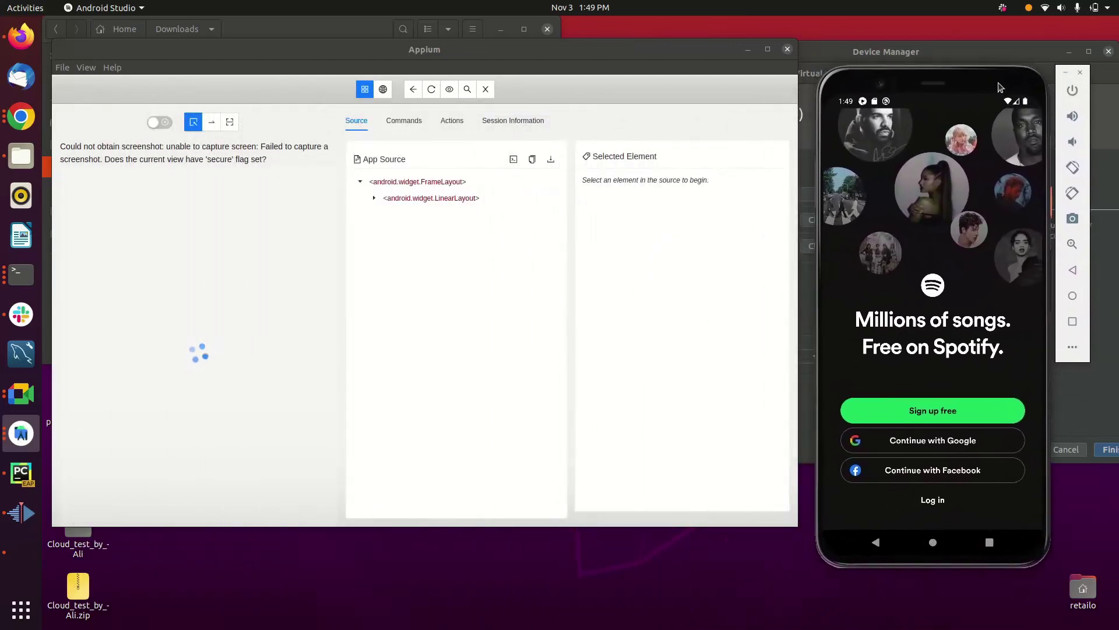
left_click(934, 543)
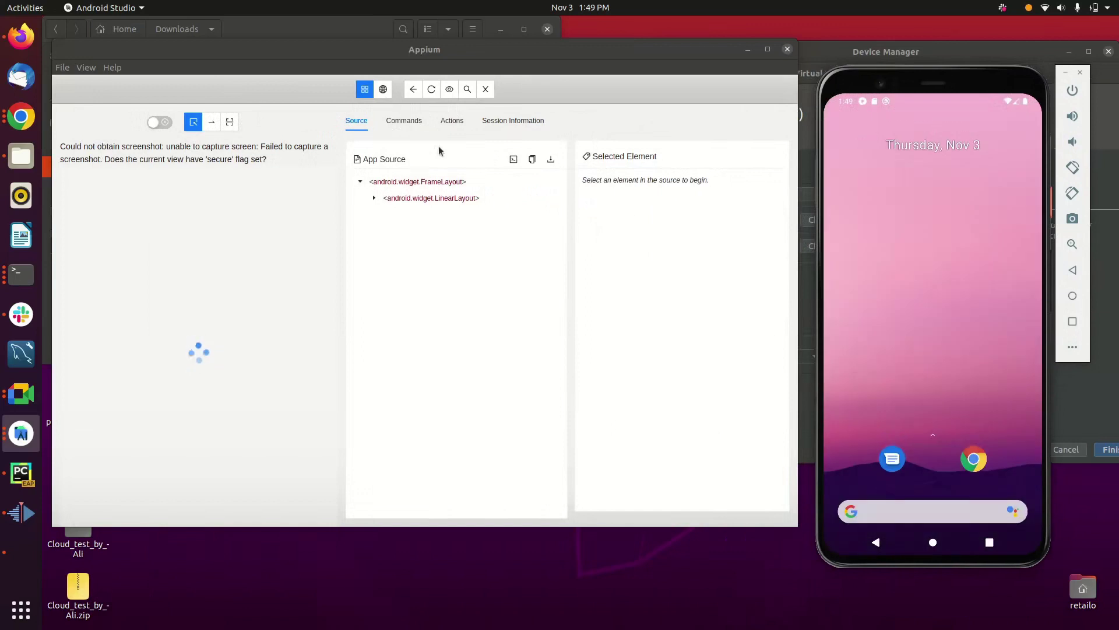
left_click(429, 91)
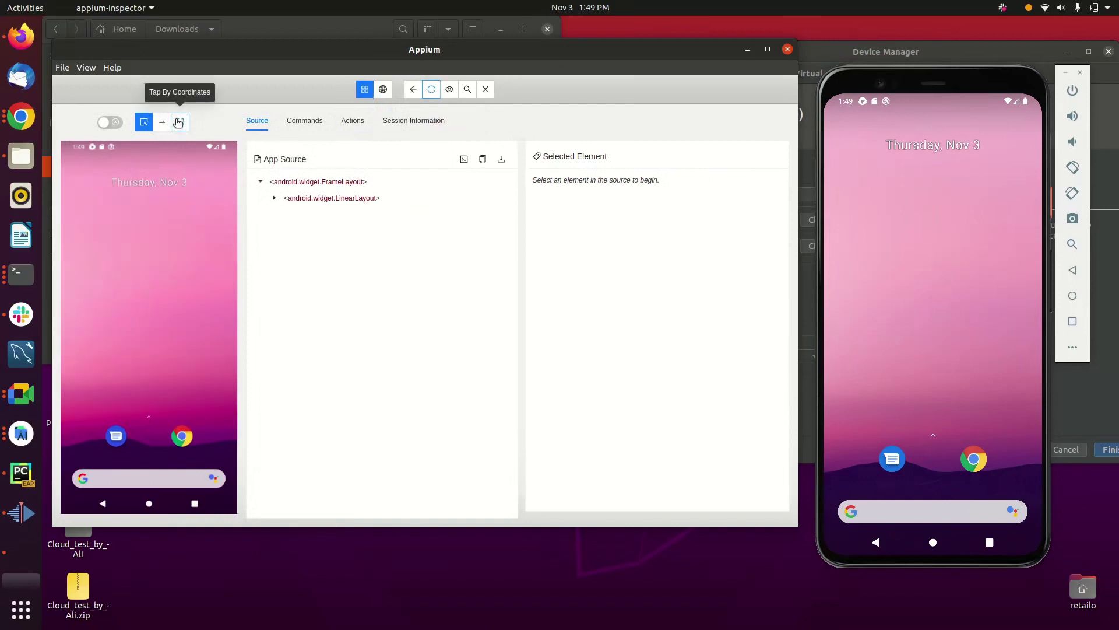
- Switch the inspector to Tap By Coordinates, open Chrome through the mirrored screenshot and return the device to its home screen
left_click(179, 122)
left_click(151, 422)
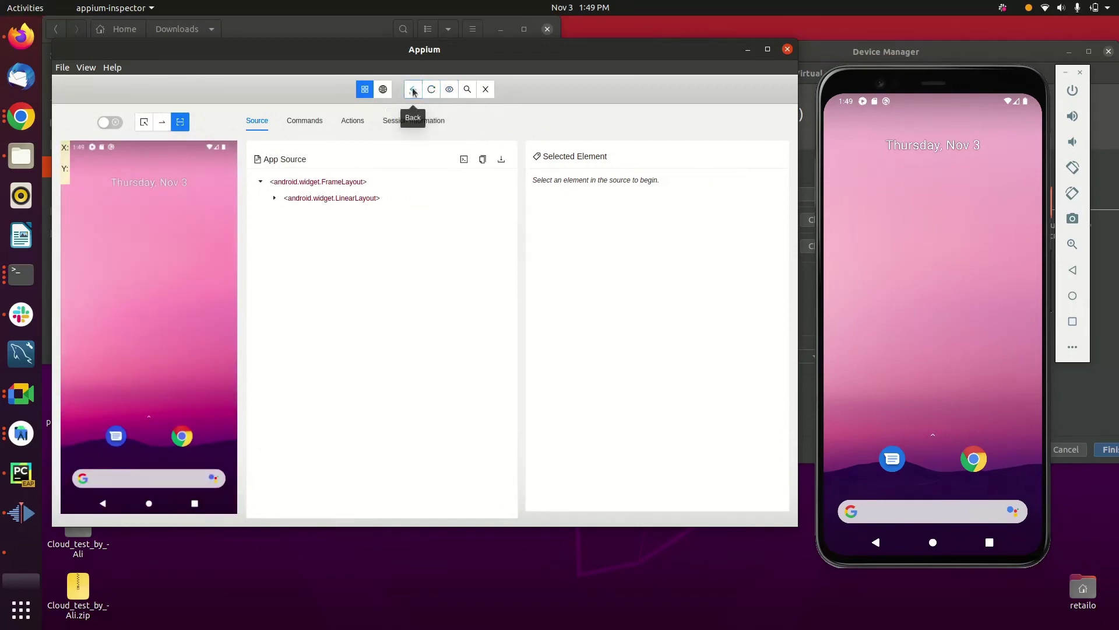
left_click(182, 436)
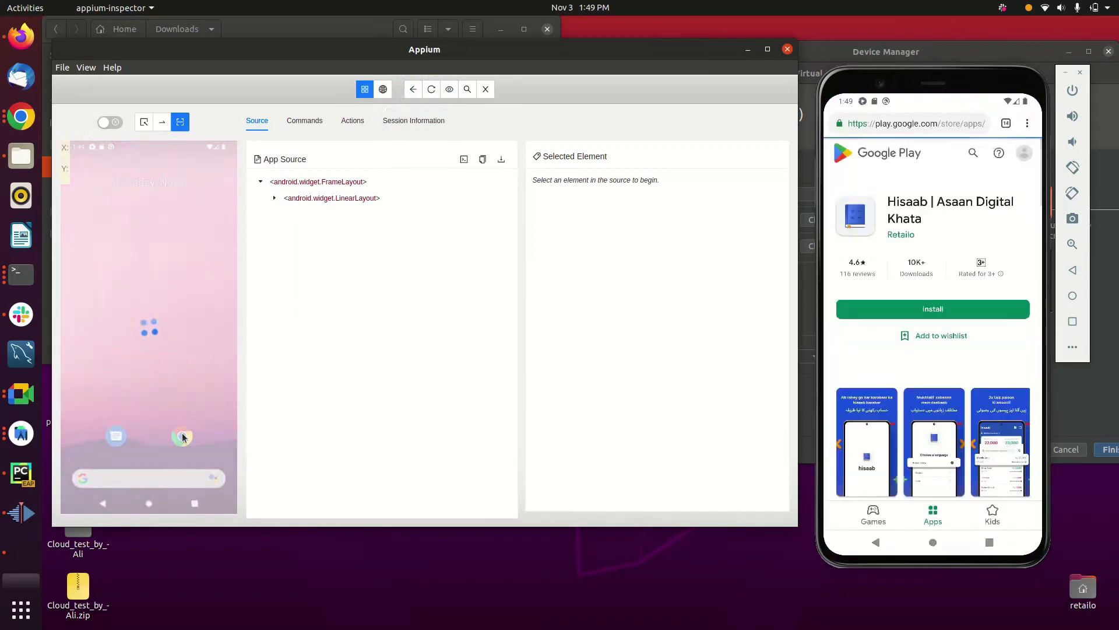
left_click(150, 505)
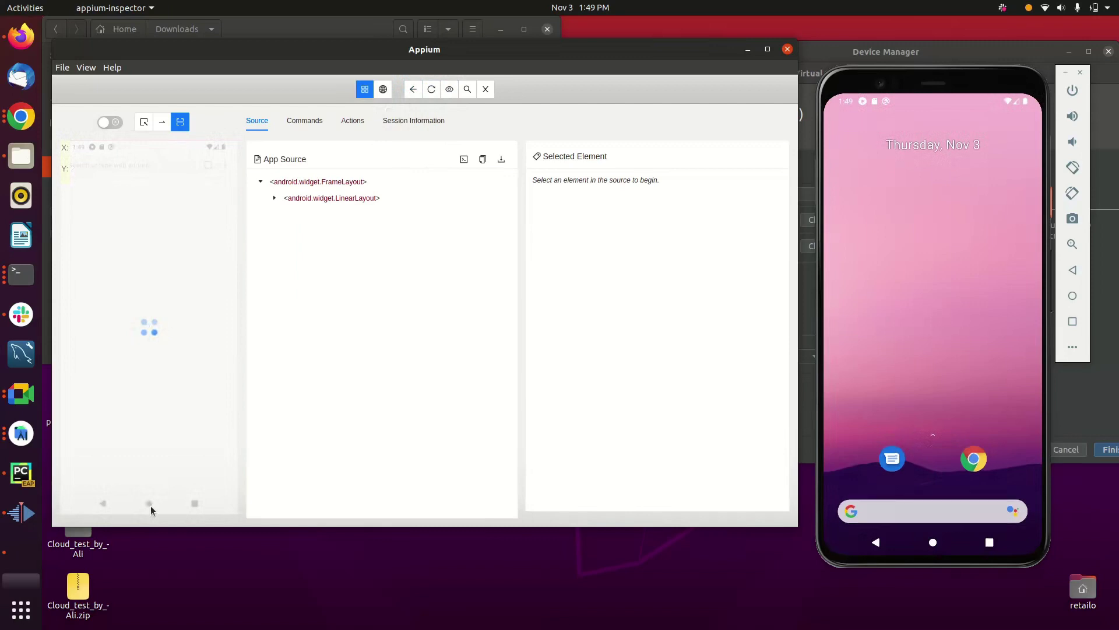